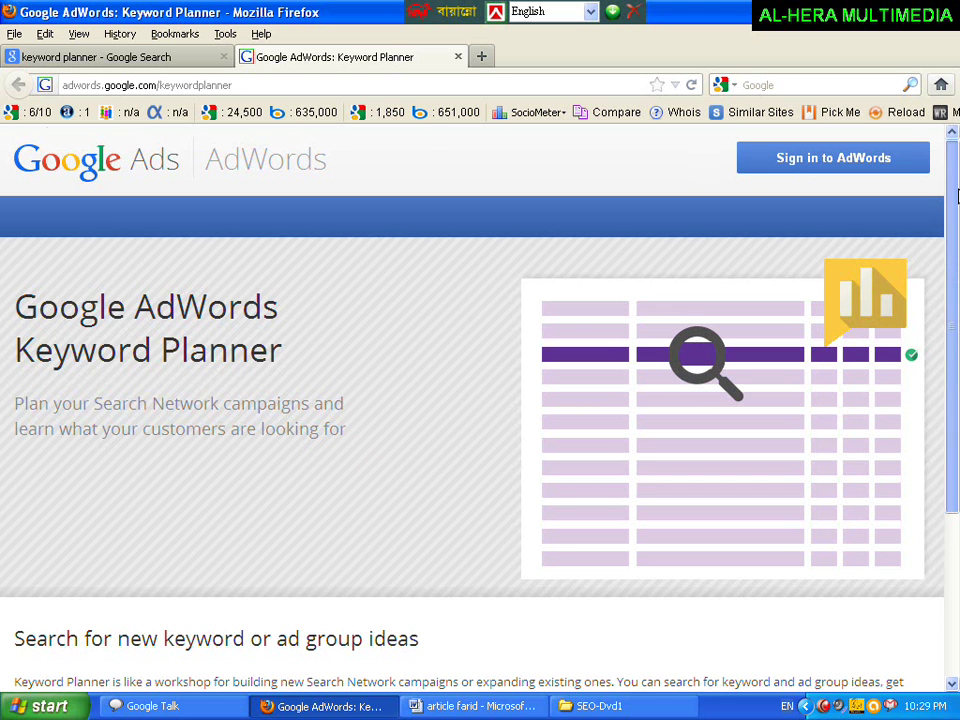
- Look over the Google AdWords Keyword Planner landing page and its web address
{"action": "scroll", "coordinate": [952, 373], "scroll_direction": "down", "scroll_amount": 4}
{"action": "scroll", "coordinate": [943, 300], "scroll_direction": "up", "scroll_amount": 4}
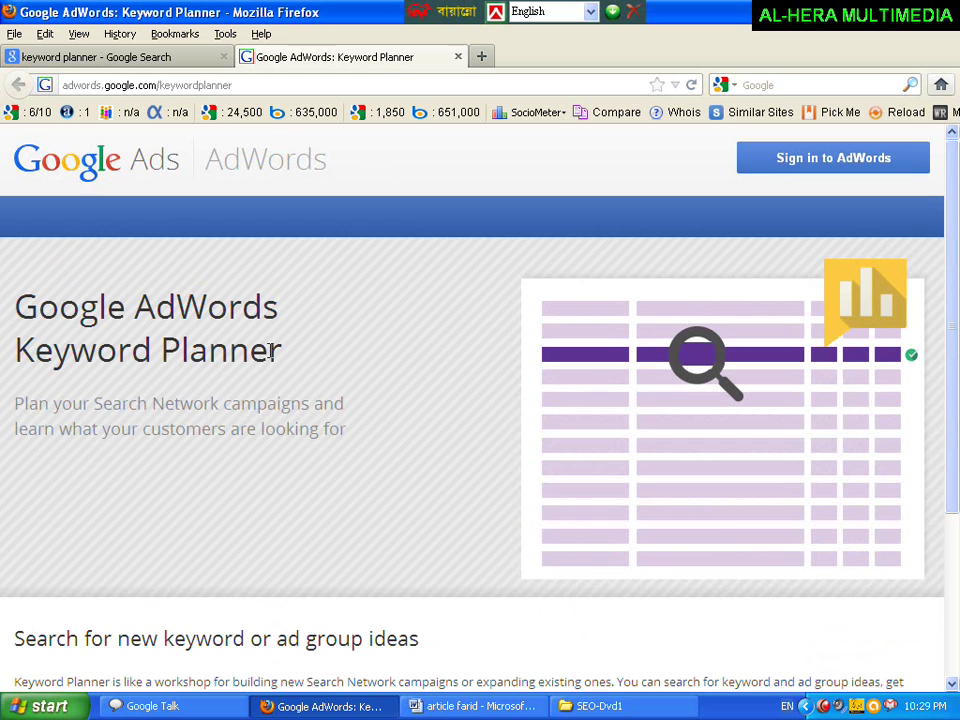
{"action": "left_click", "coordinate": [183, 84]}
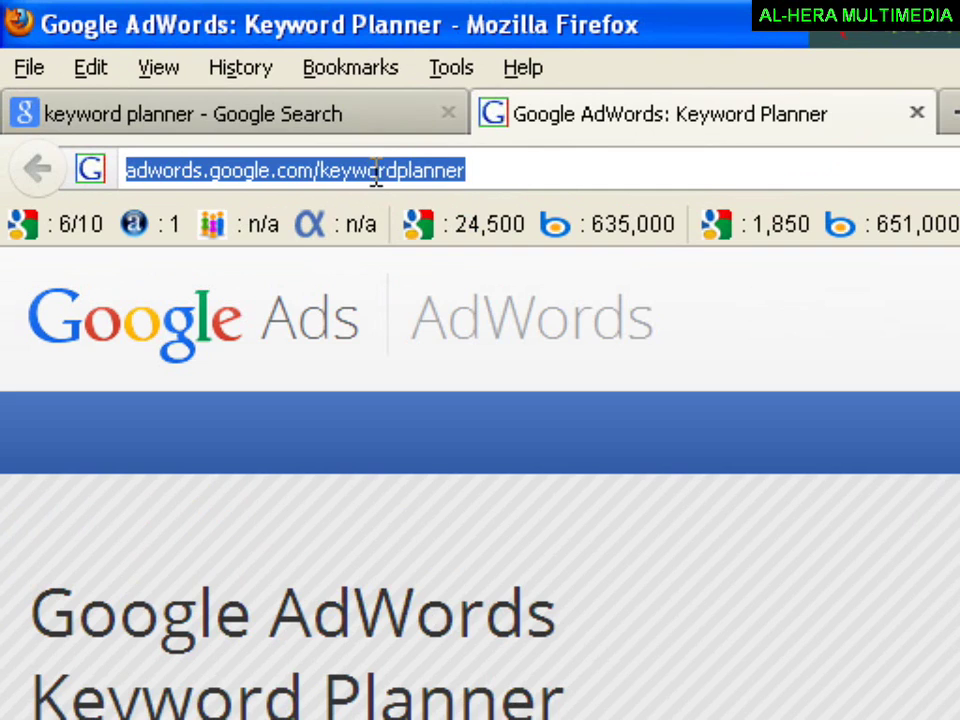
{"action": "left_click", "coordinate": [476, 174]}
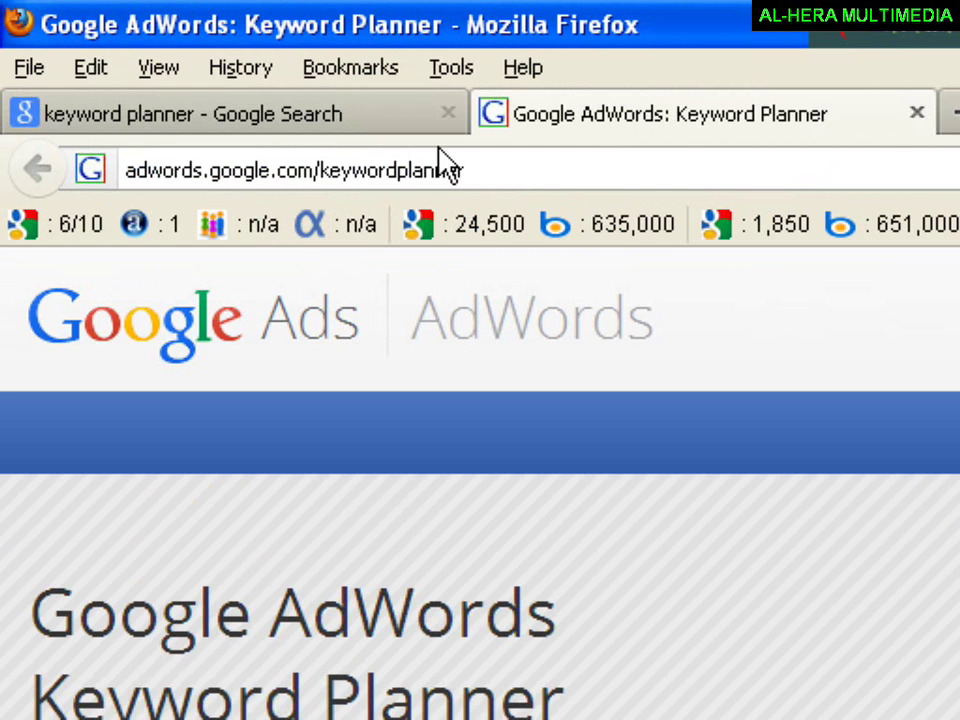
- View the "Keyword Planner has replaced Keyword Tool" result of the keyword planner search, then close that page
{"action": "left_click", "coordinate": [338, 122]}
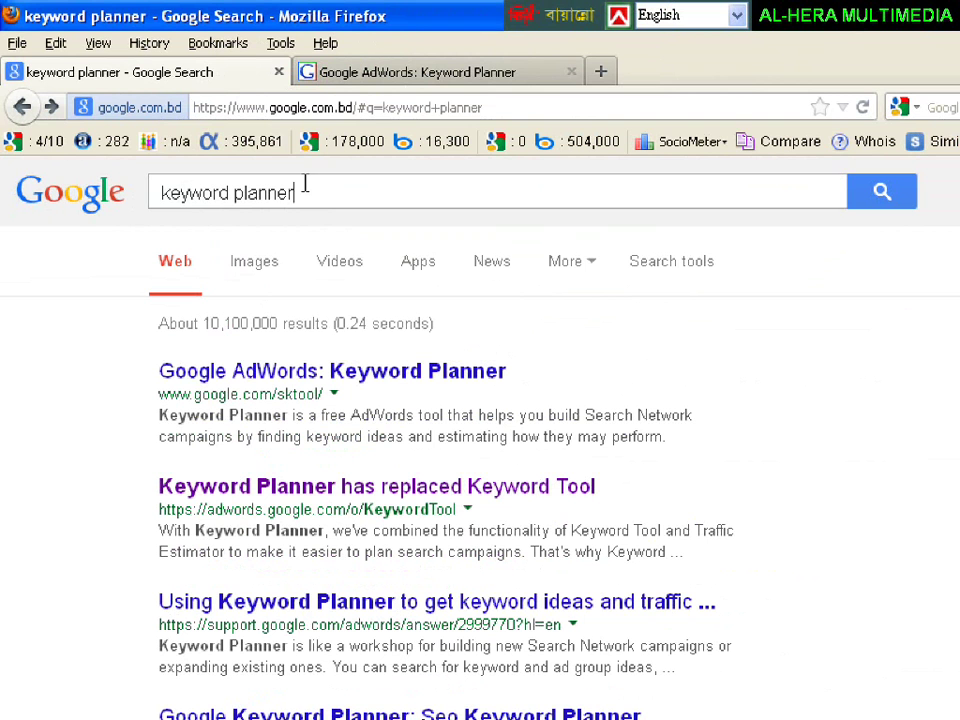
{"action": "left_click", "coordinate": [312, 200]}
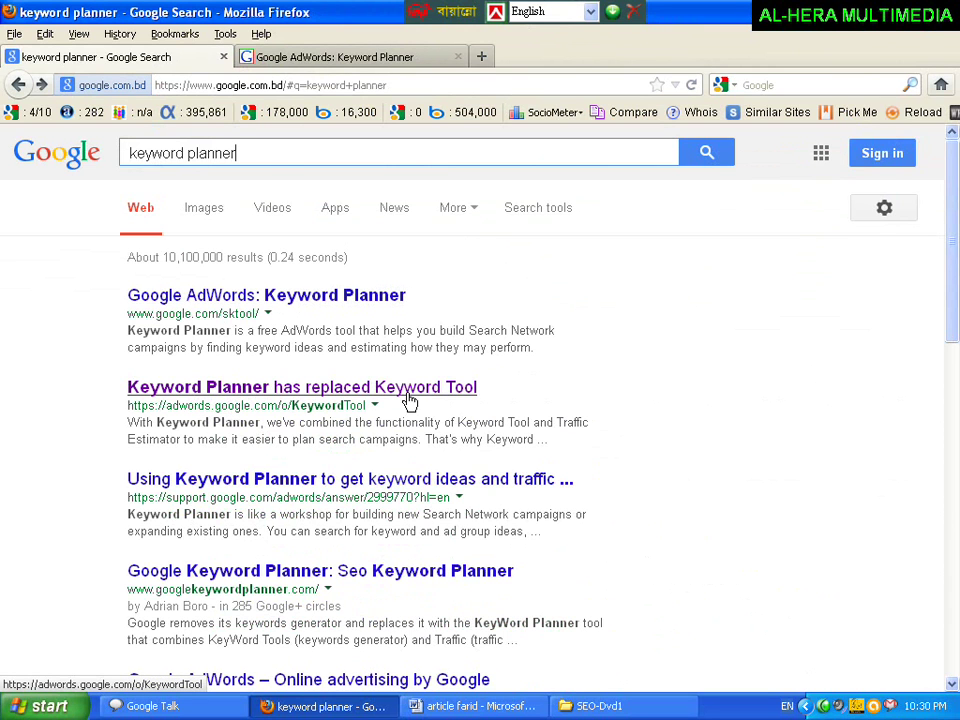
{"action": "left_click", "coordinate": [272, 395]}
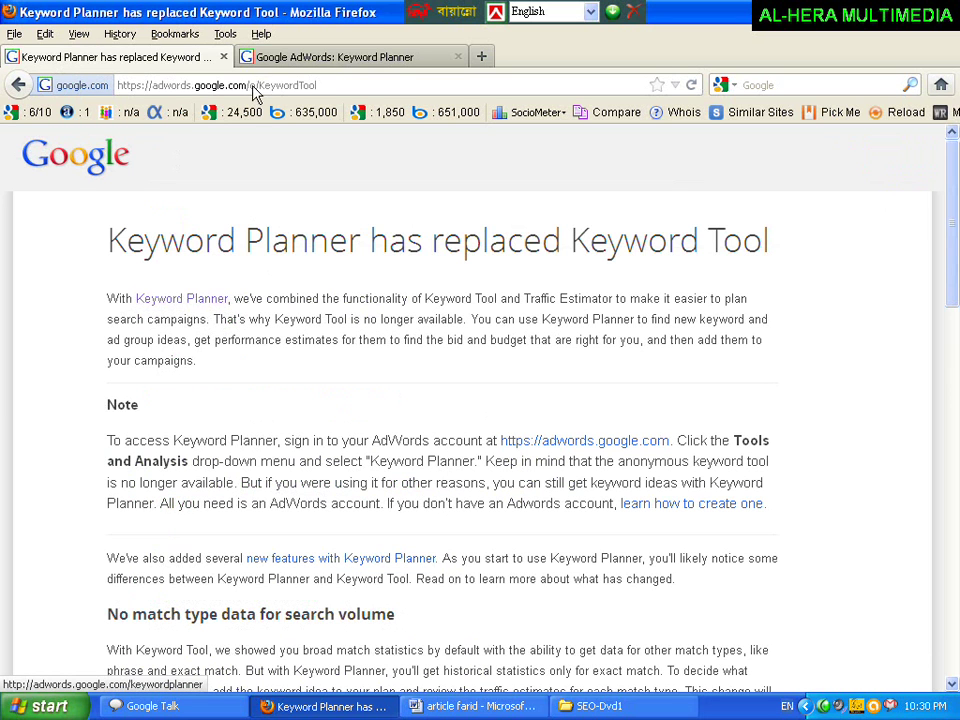
{"action": "left_click", "coordinate": [283, 62]}
{"action": "left_click", "coordinate": [225, 58]}
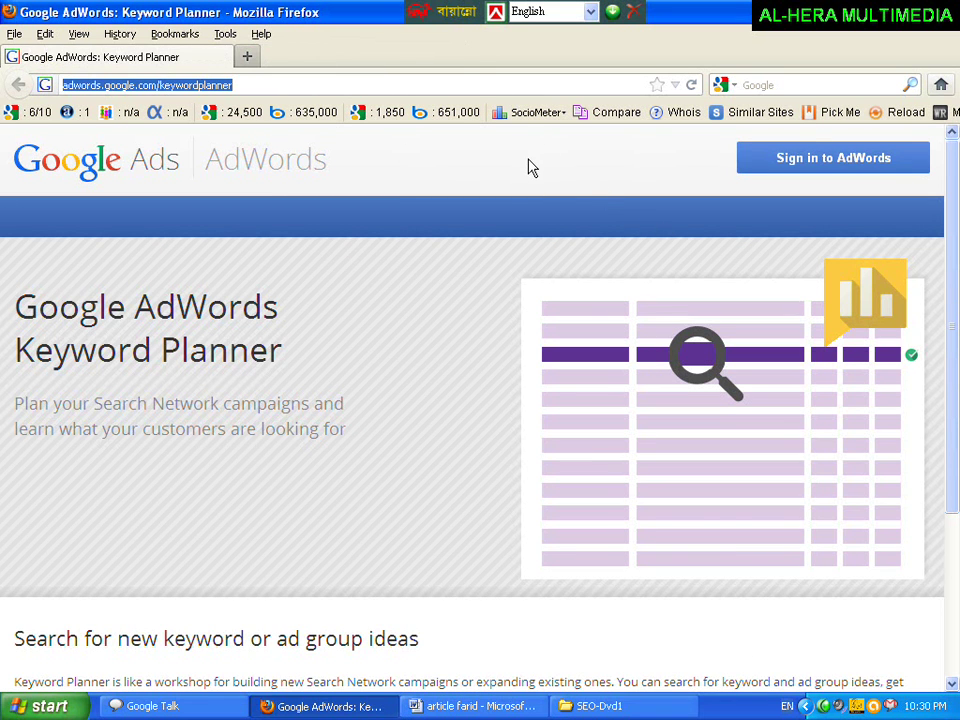
- Sign in to AdWords with the account's e-mail address
{"action": "left_click", "coordinate": [825, 172]}
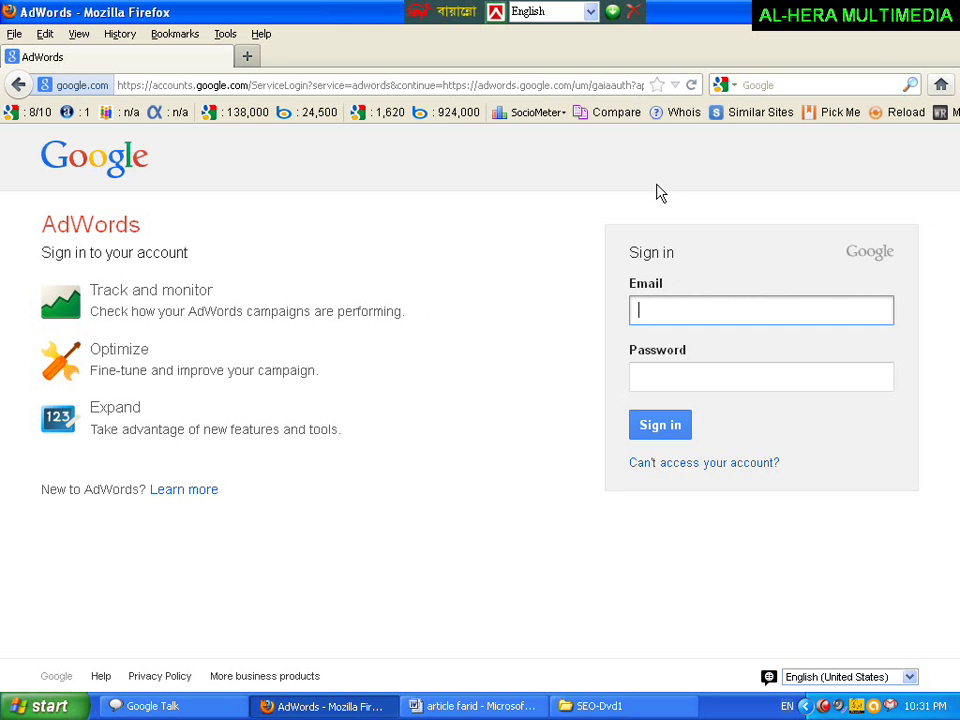
{"action": "type", "text": "A"}
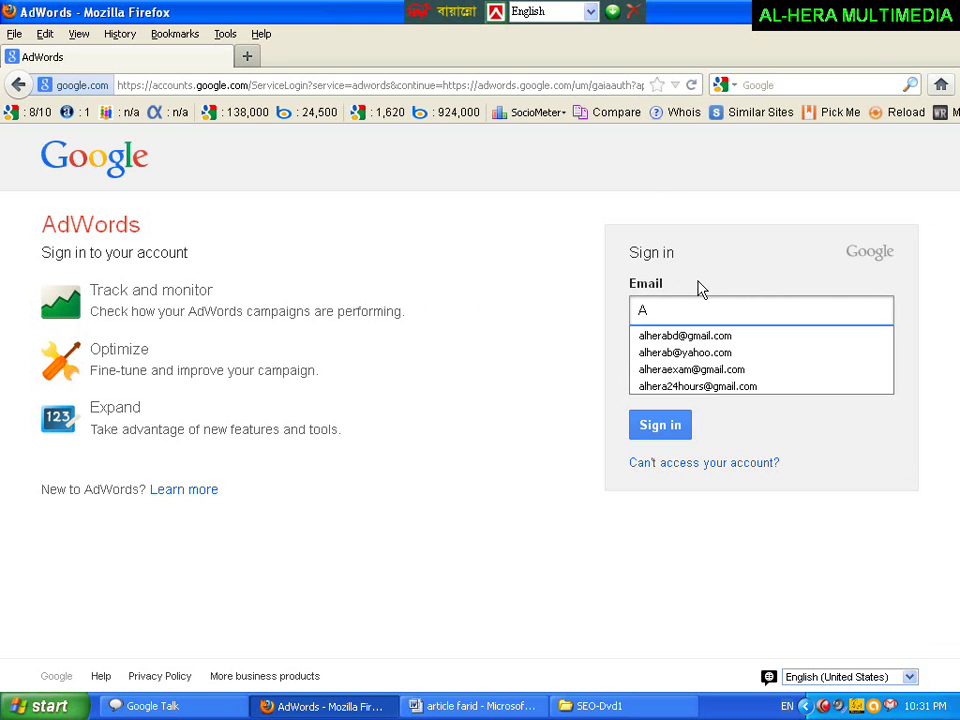
{"action": "left_click", "coordinate": [690, 336]}
{"action": "left_click", "coordinate": [662, 427]}
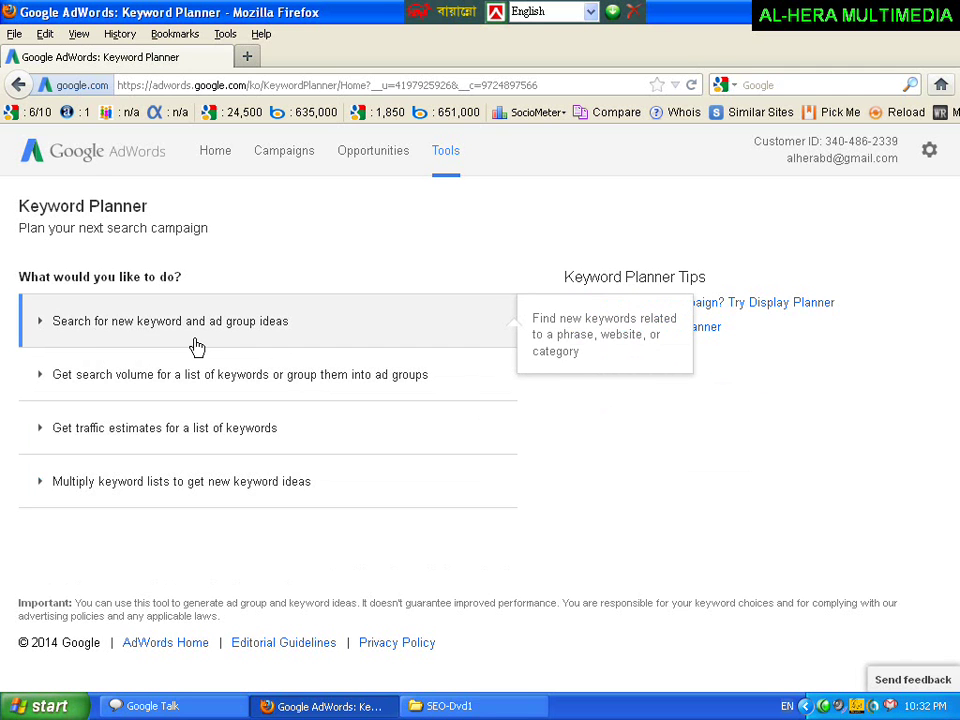
- Go to the AdWords home page and open the Keyword Planner tool from there
{"action": "left_click", "coordinate": [270, 328]}
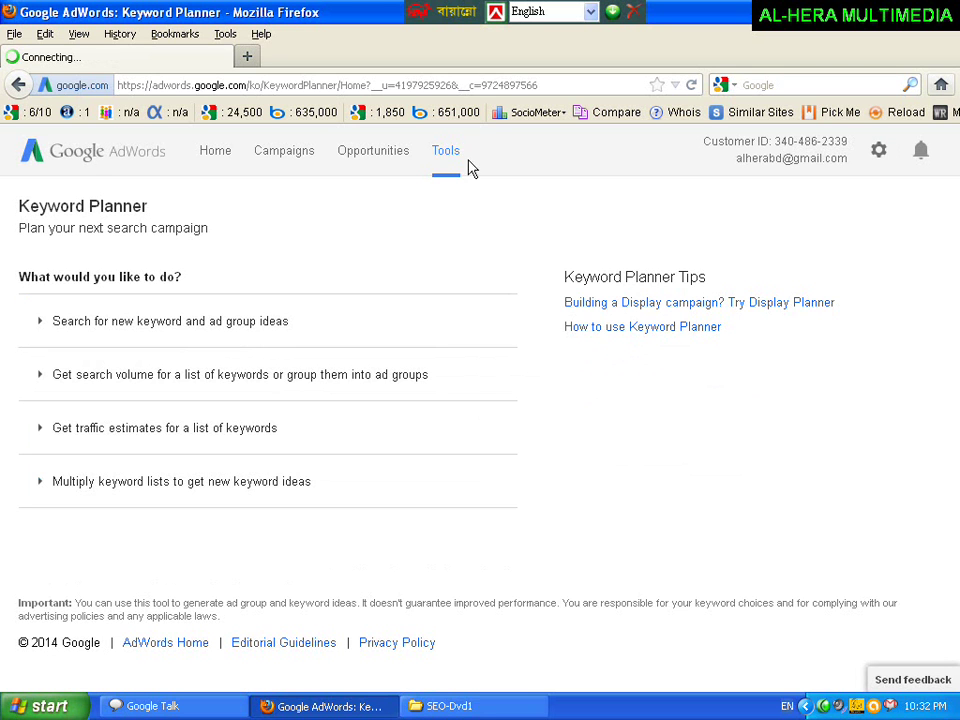
{"action": "left_click", "coordinate": [213, 160]}
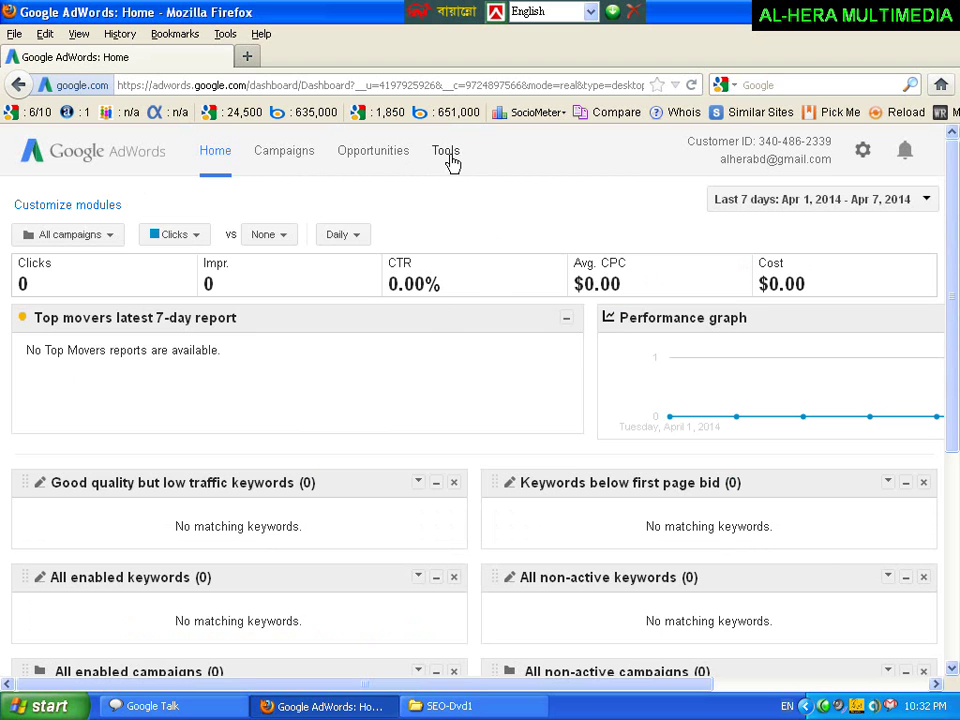
{"action": "left_click", "coordinate": [451, 162]}
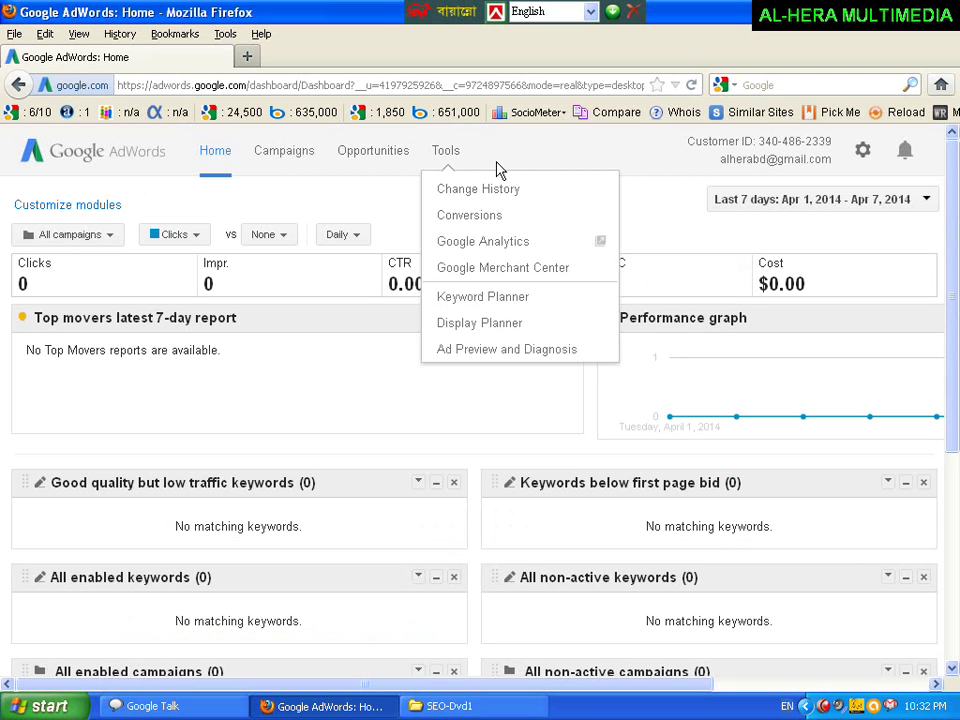
{"action": "left_click", "coordinate": [509, 300]}
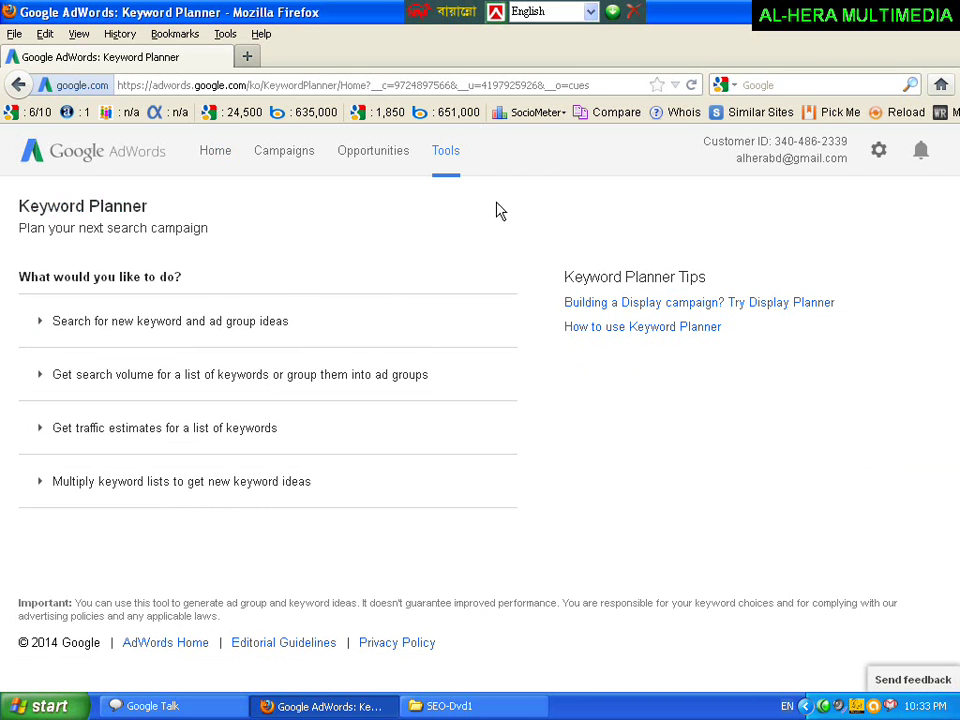
- Expand the search for new keyword and ad group ideas and enter "free wallpaper" as the product or service
{"action": "left_click", "coordinate": [118, 330]}
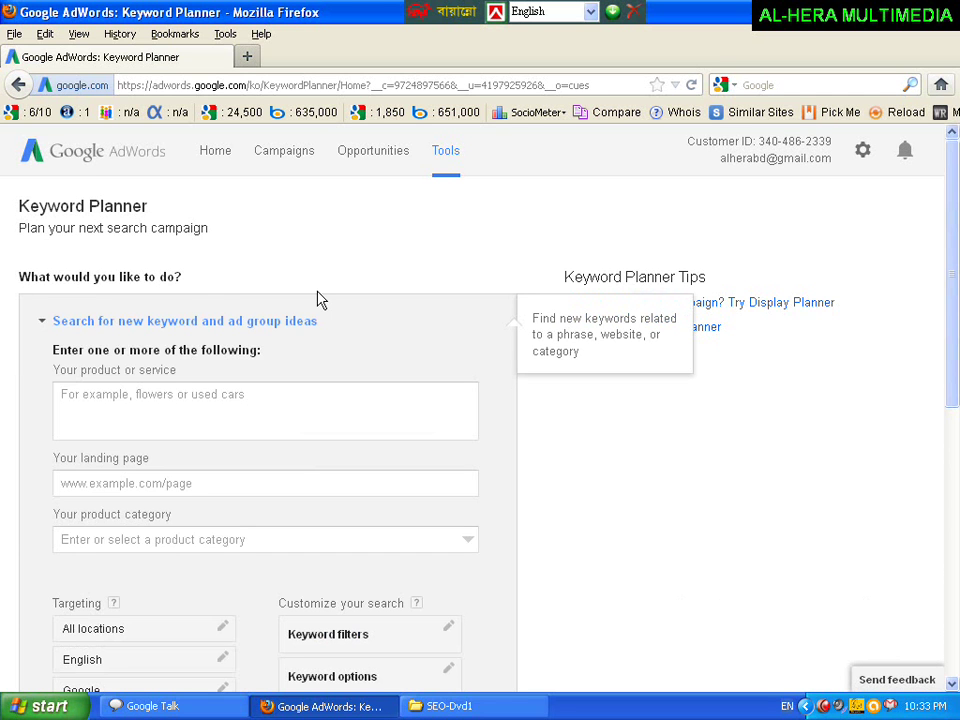
{"action": "mouse_move", "coordinate": [952, 303]}
{"action": "left_mouse_down"}
{"action": "mouse_move", "coordinate": [948, 325]}
{"action": "mouse_move", "coordinate": [948, 310]}
{"action": "left_mouse_up"}
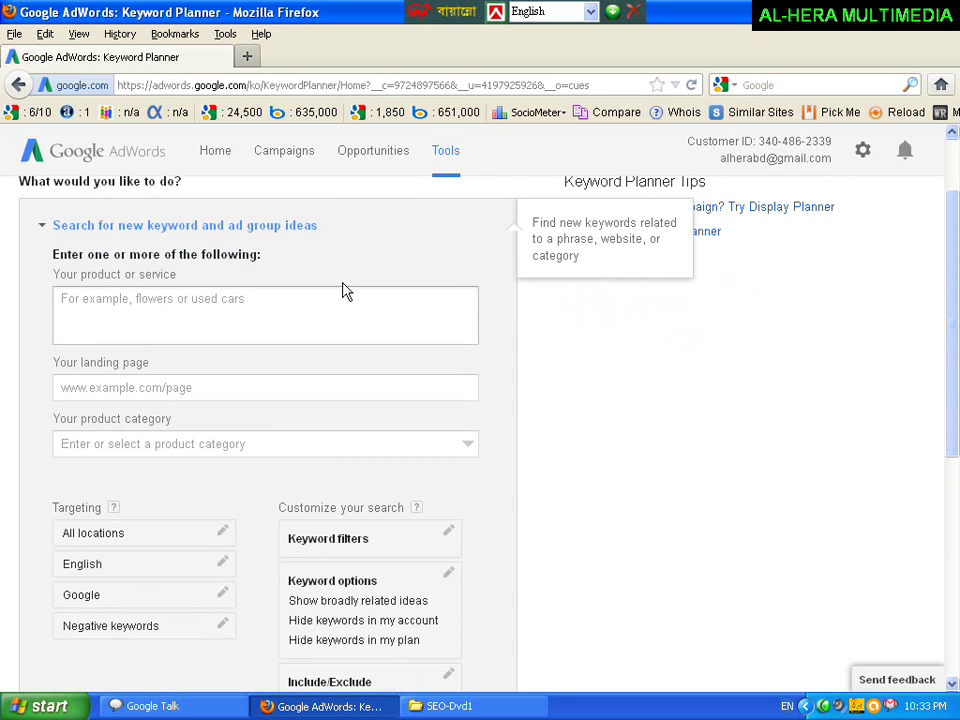
{"action": "left_click", "coordinate": [180, 308]}
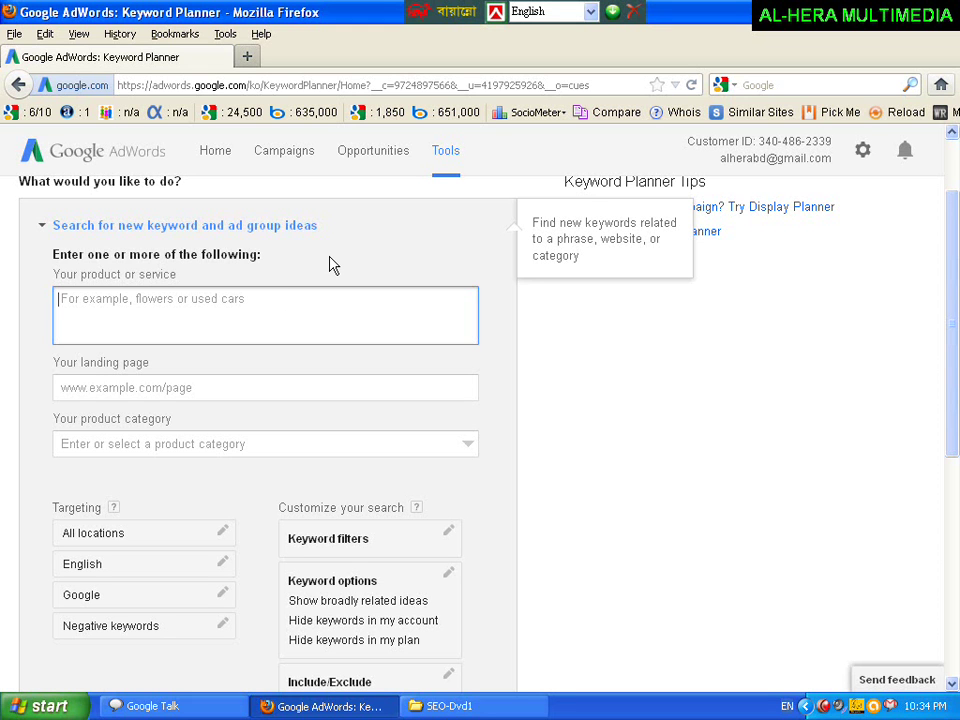
{"action": "type", "text": "f"}
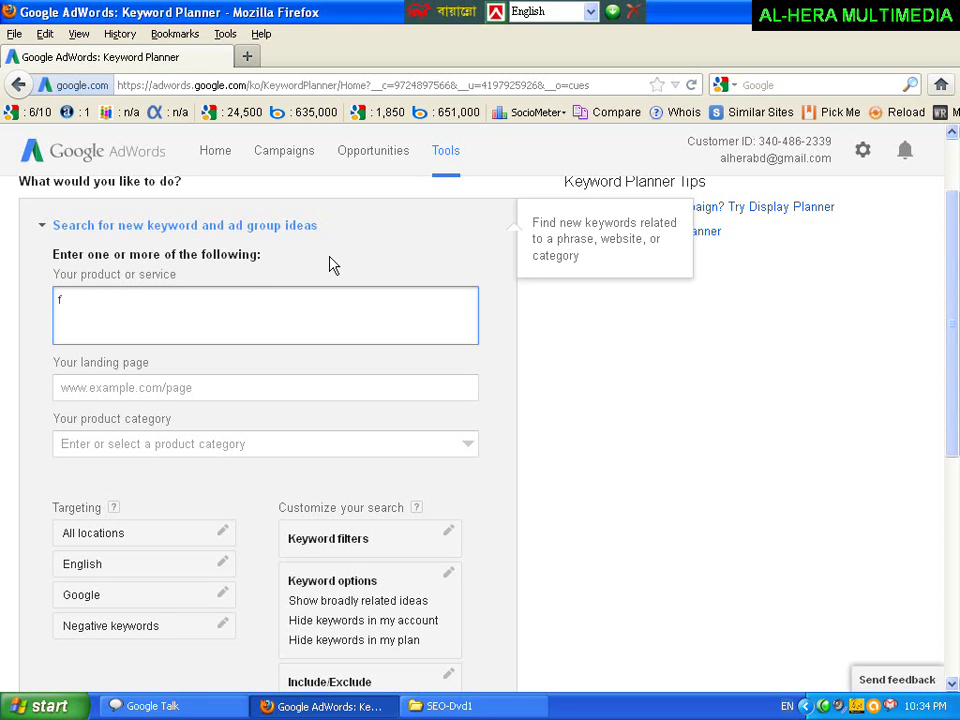
{"action": "type", "text": "ree wallpaper"}
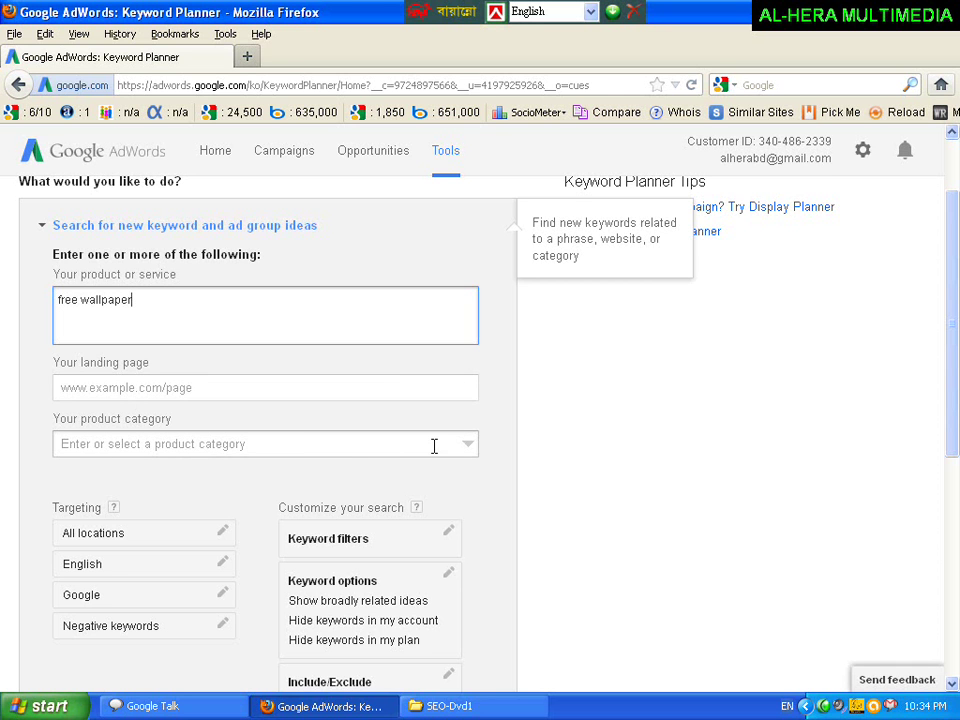
- View the available product categories and the location targeting options of the keyword search without changing them
{"action": "left_click", "coordinate": [464, 449]}
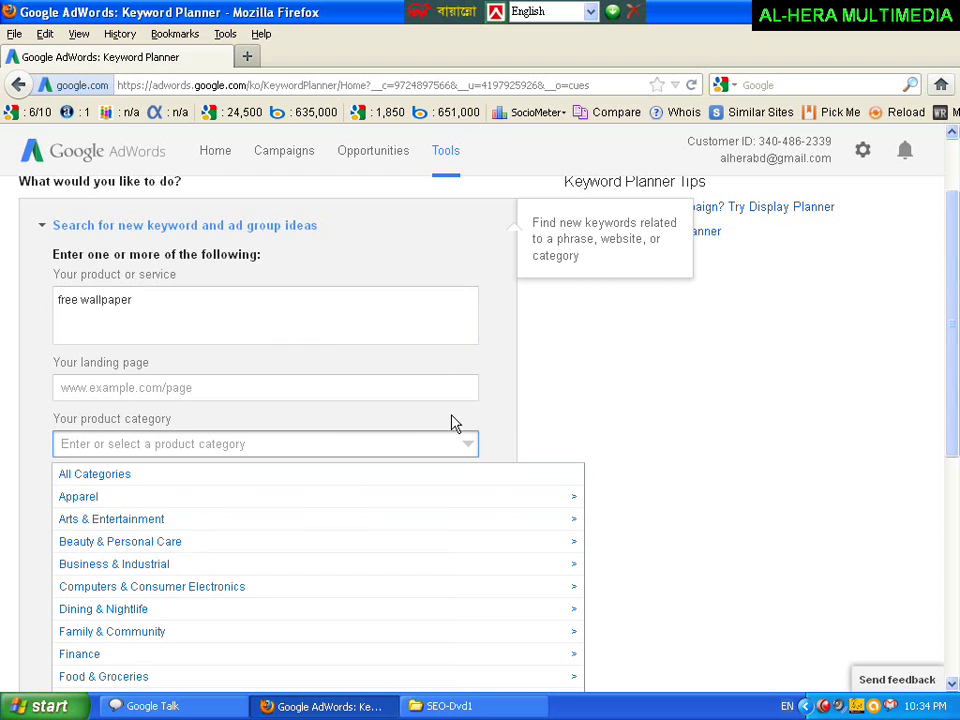
{"action": "left_click", "coordinate": [476, 423]}
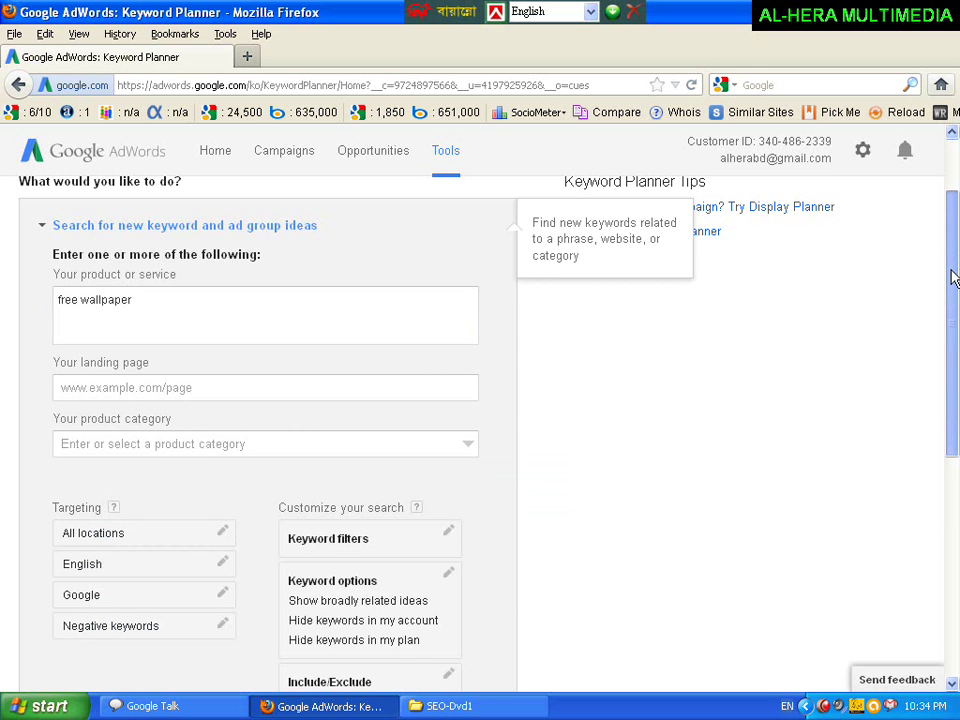
{"action": "left_click_drag", "start_coordinate": [954, 274], "coordinate": [954, 318]}
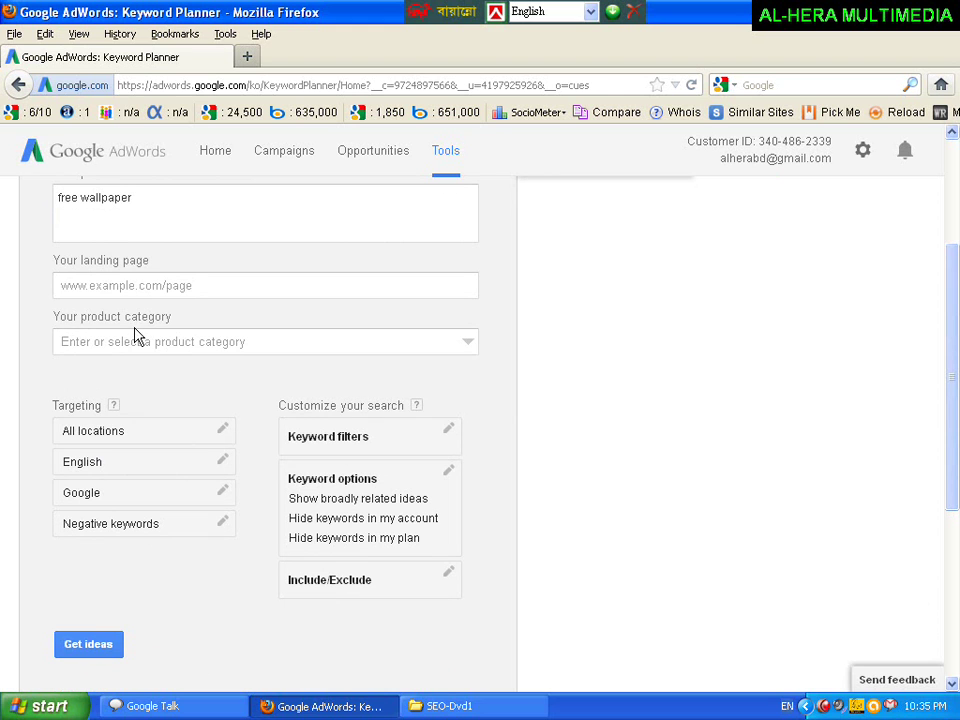
{"action": "left_click", "coordinate": [205, 441]}
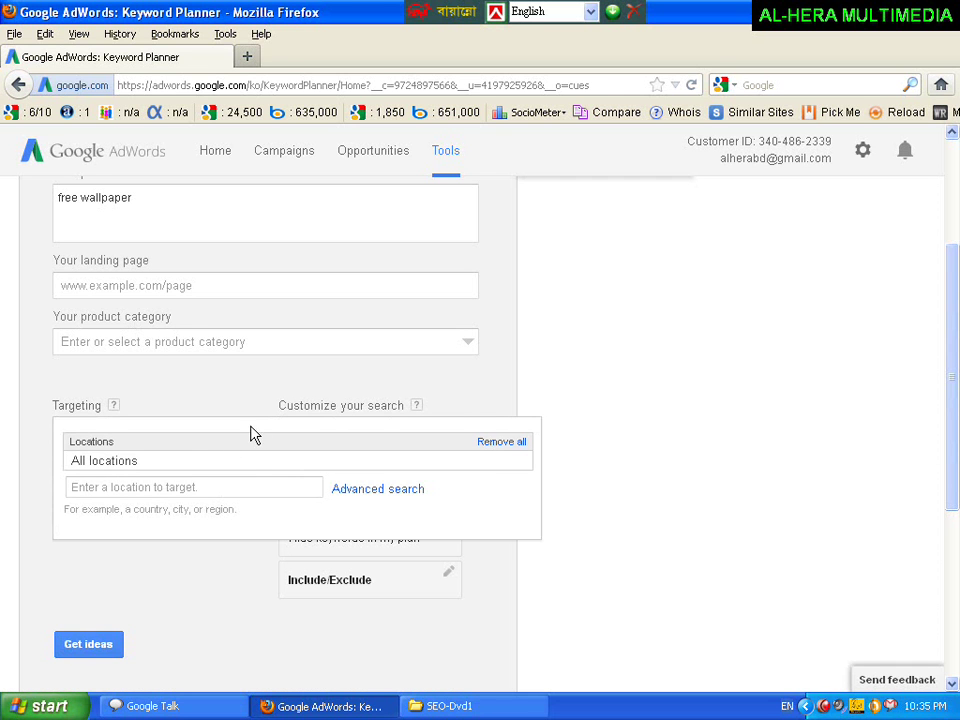
{"action": "left_click", "coordinate": [488, 402]}
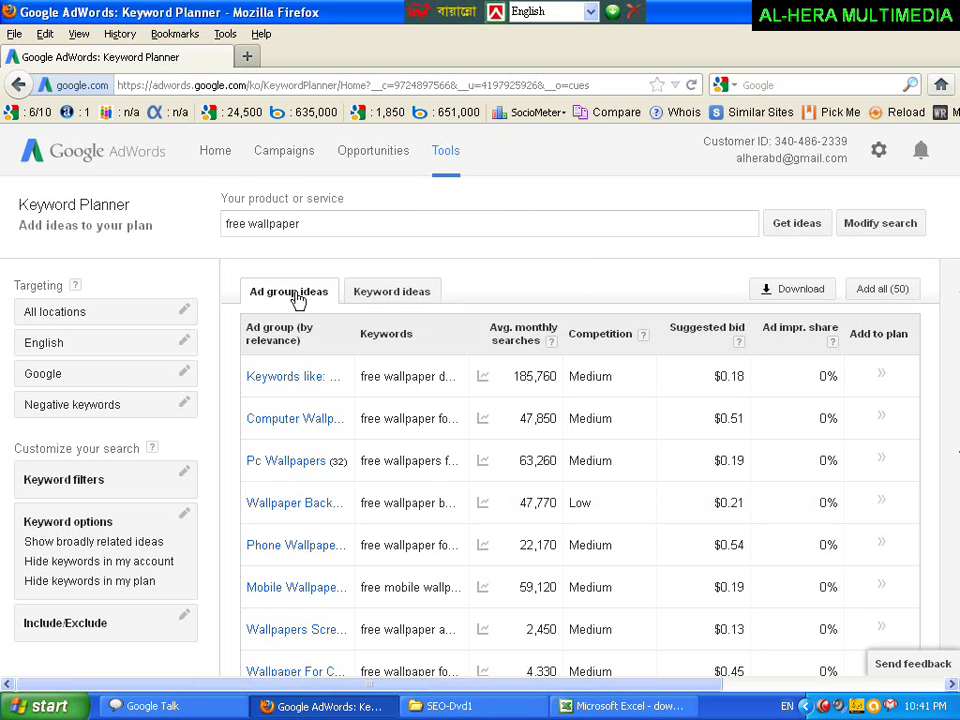
- Show the keyword ideas for "free wallpaper" instead of the ad group ideas
{"action": "left_click", "coordinate": [408, 299]}
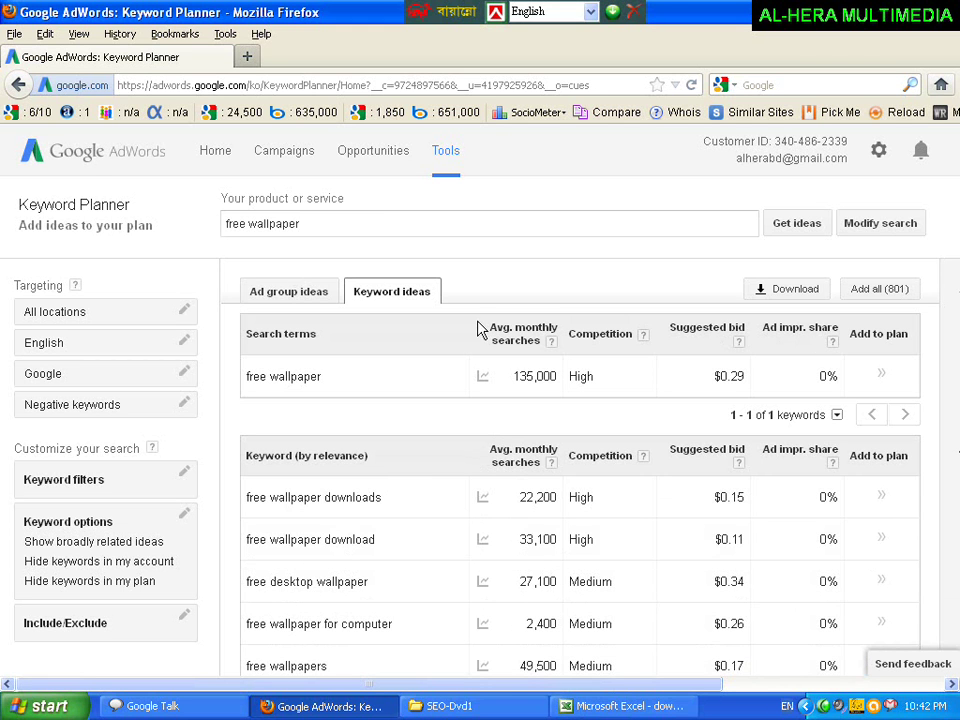
{"action": "mouse_move", "coordinate": [482, 497]}
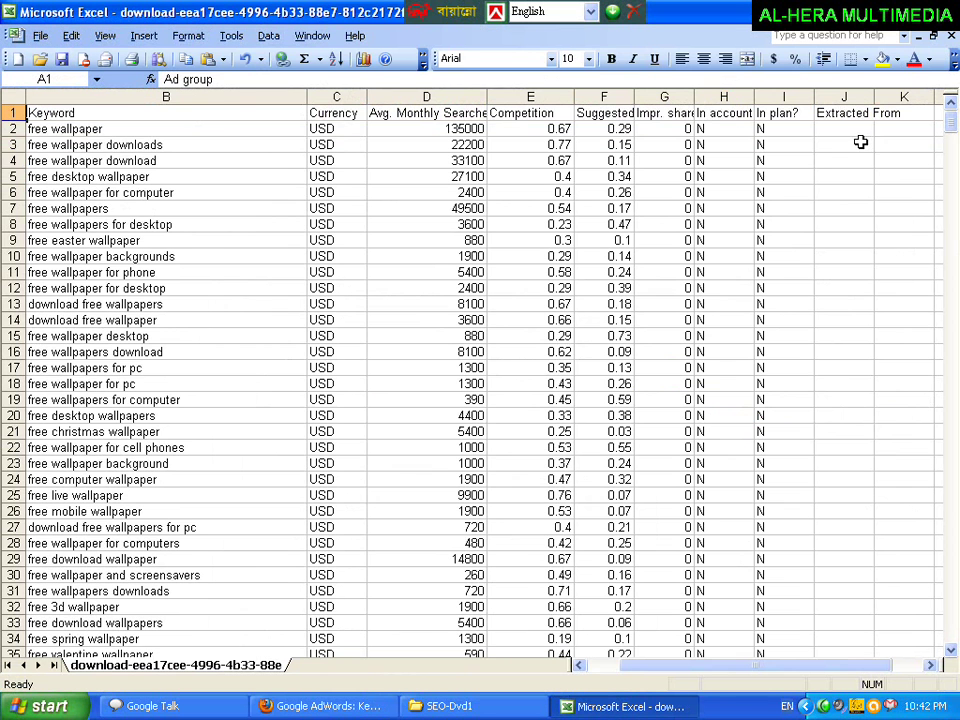
- Examine the average monthly searches and competition values of the free wallpaper keywords in the downloaded Excel sheet
{"action": "left_click", "coordinate": [62, 129]}
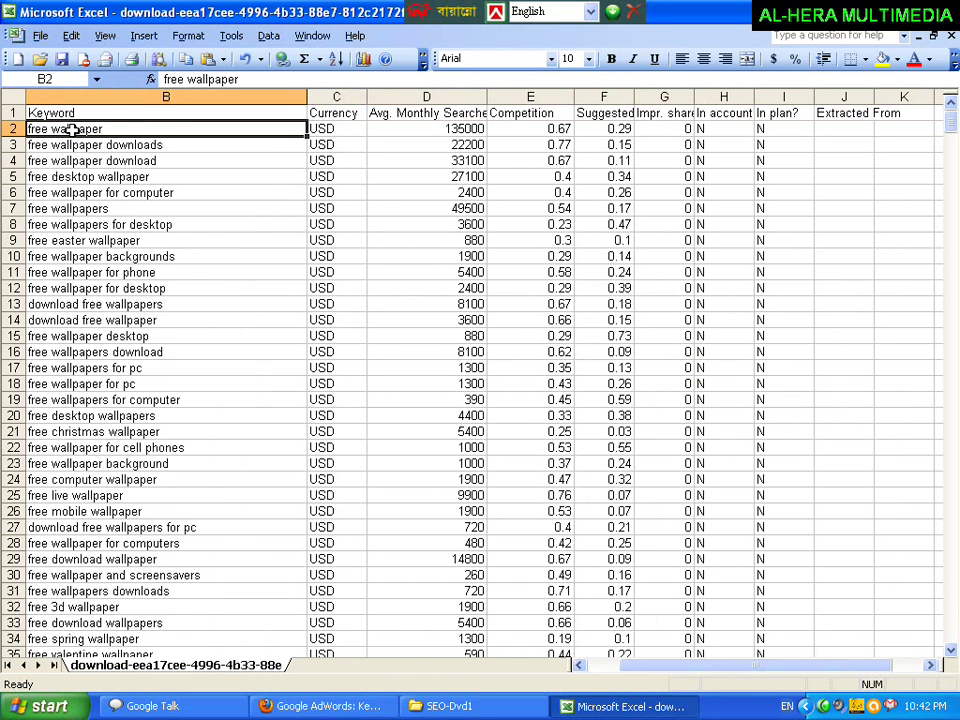
{"action": "left_click", "coordinate": [408, 130]}
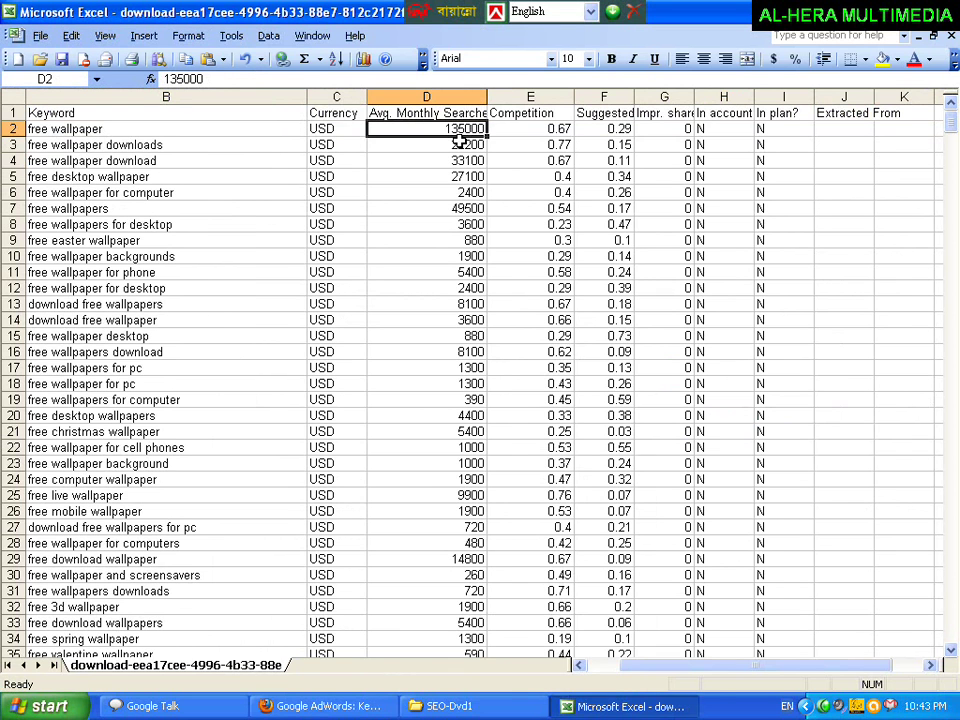
{"action": "left_click", "coordinate": [536, 130]}
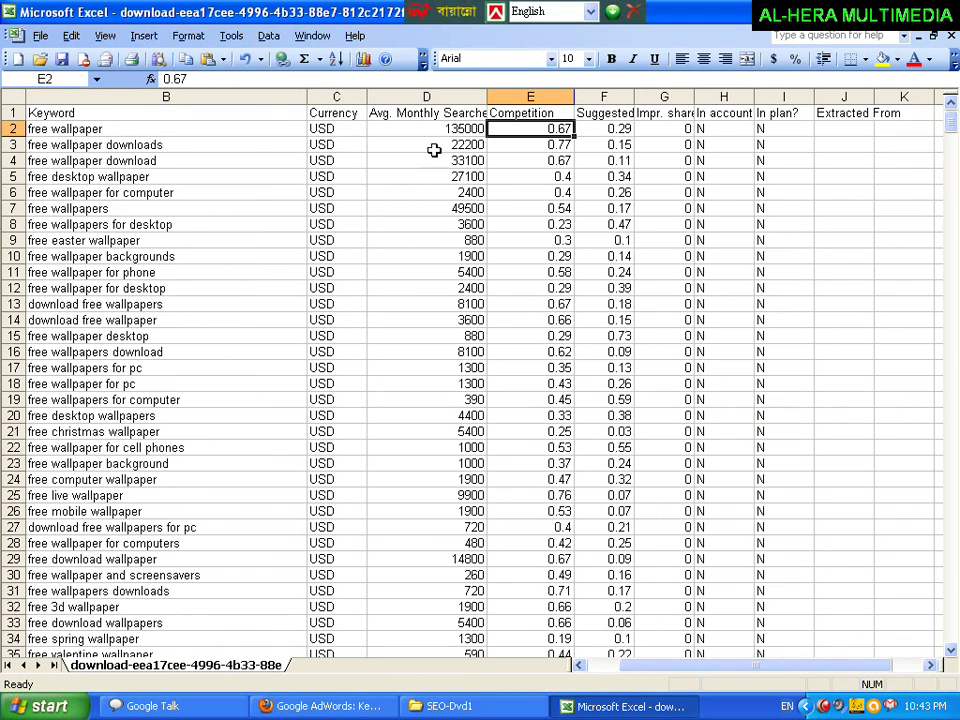
{"action": "left_click", "coordinate": [405, 132]}
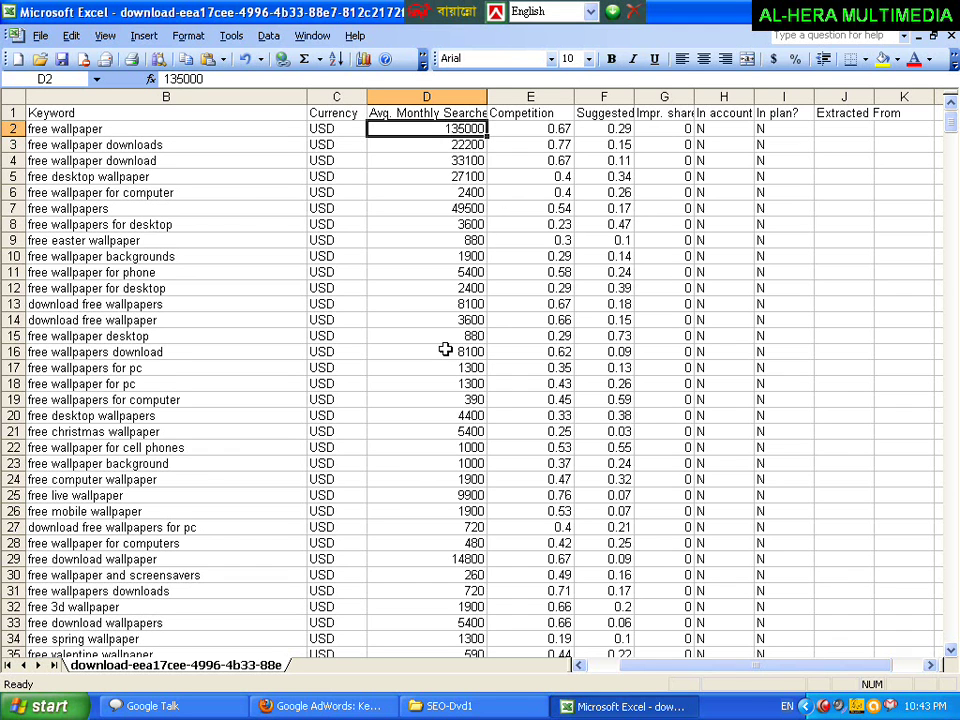
{"action": "left_click", "coordinate": [190, 335]}
{"action": "left_click", "coordinate": [425, 335]}
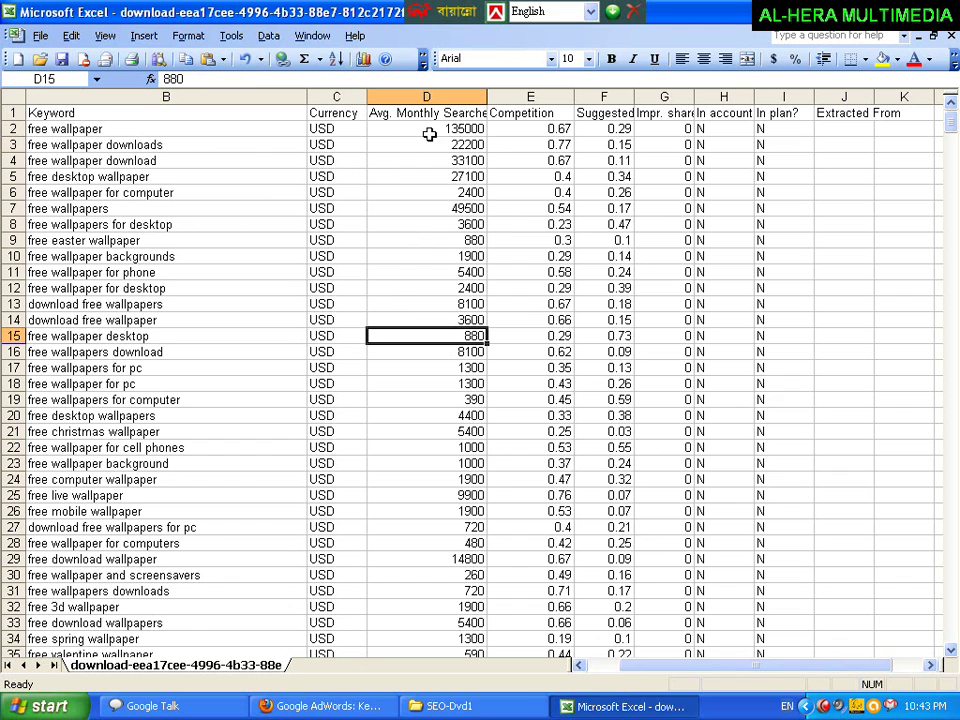
{"action": "left_click", "coordinate": [406, 211]}
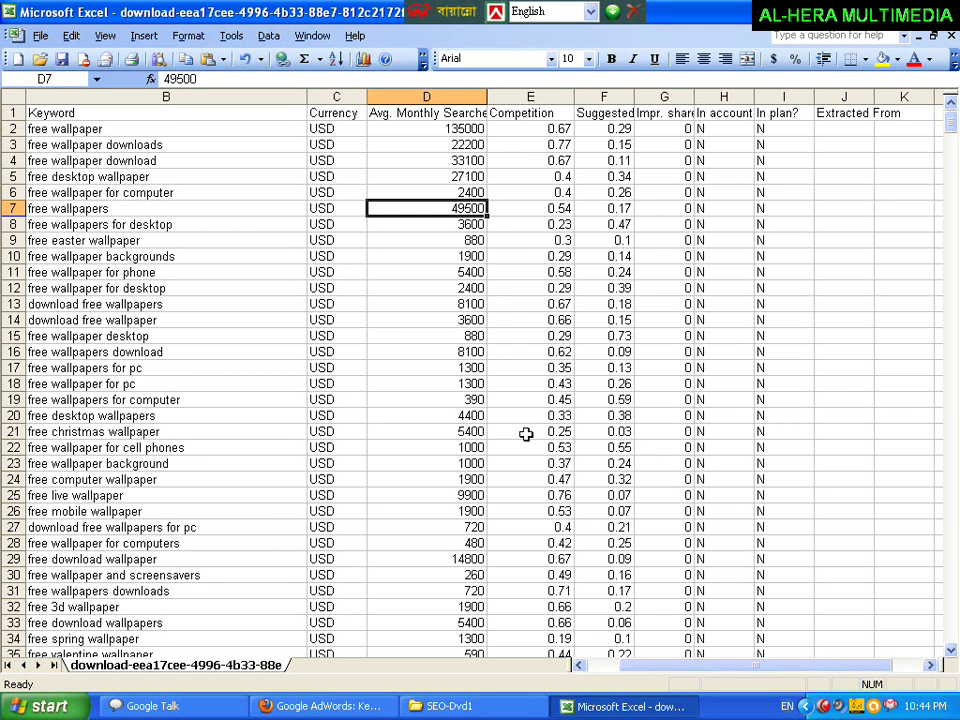
{"action": "left_click", "coordinate": [525, 434]}
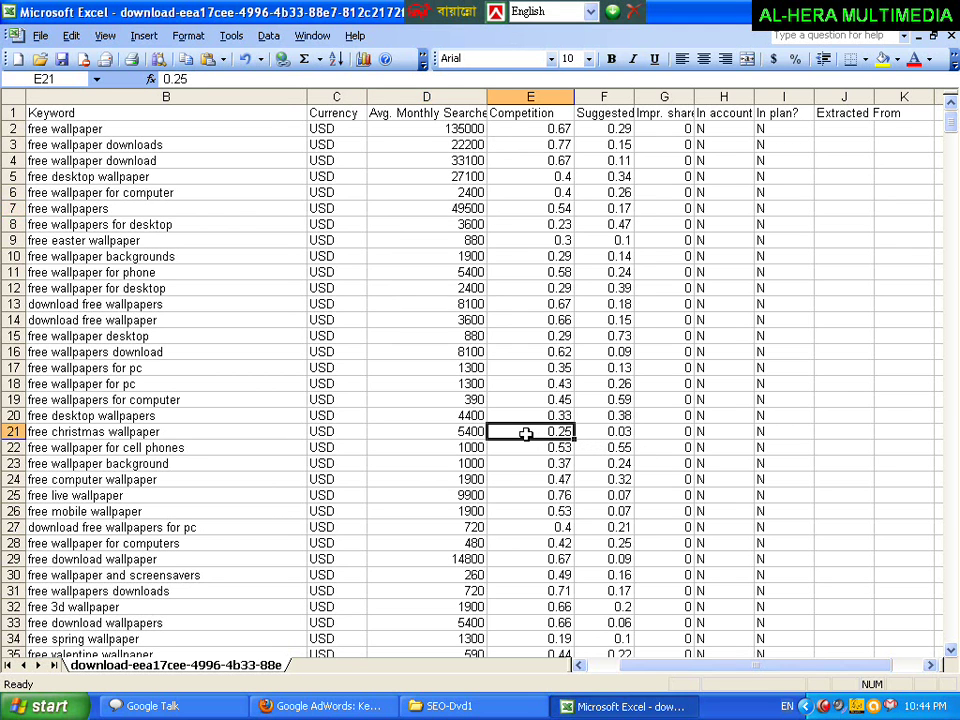
{"action": "left_click", "coordinate": [529, 416]}
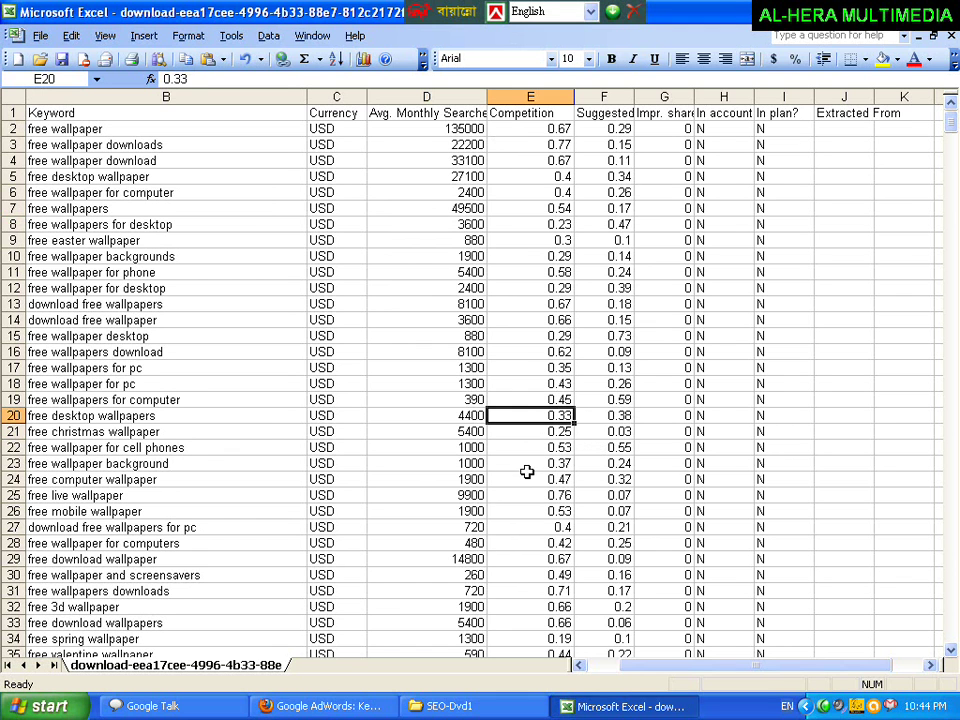
{"action": "left_click", "coordinate": [533, 177]}
{"action": "left_click", "coordinate": [522, 159]}
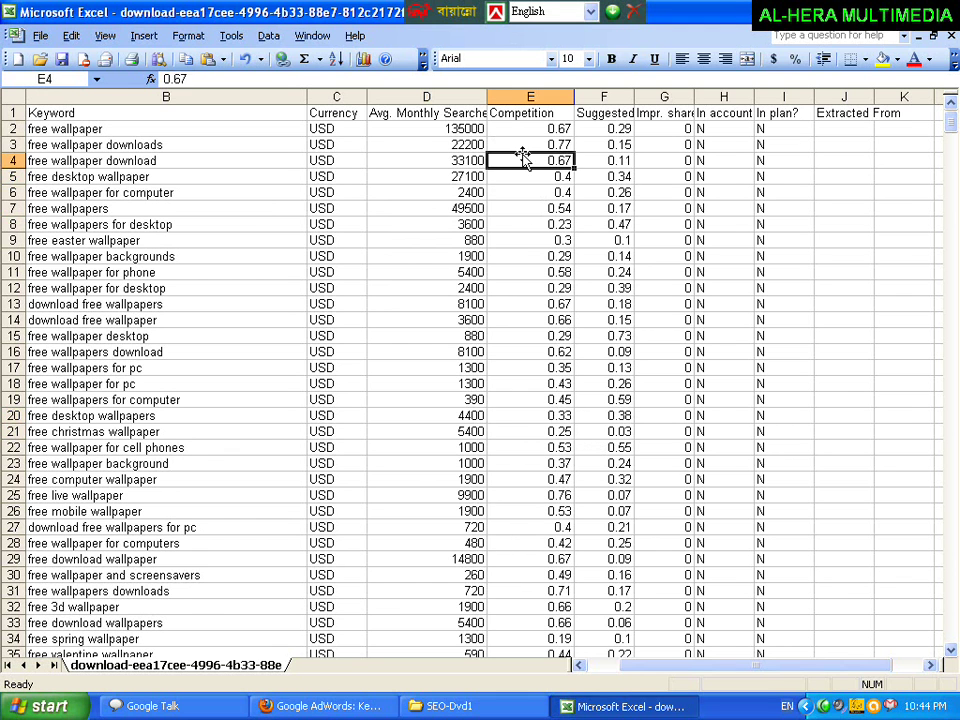
- Examine the competition values of the lower keyword rows and the average monthly searches of "free desktop wallpapers" in the sheet
{"action": "left_click", "coordinate": [527, 541]}
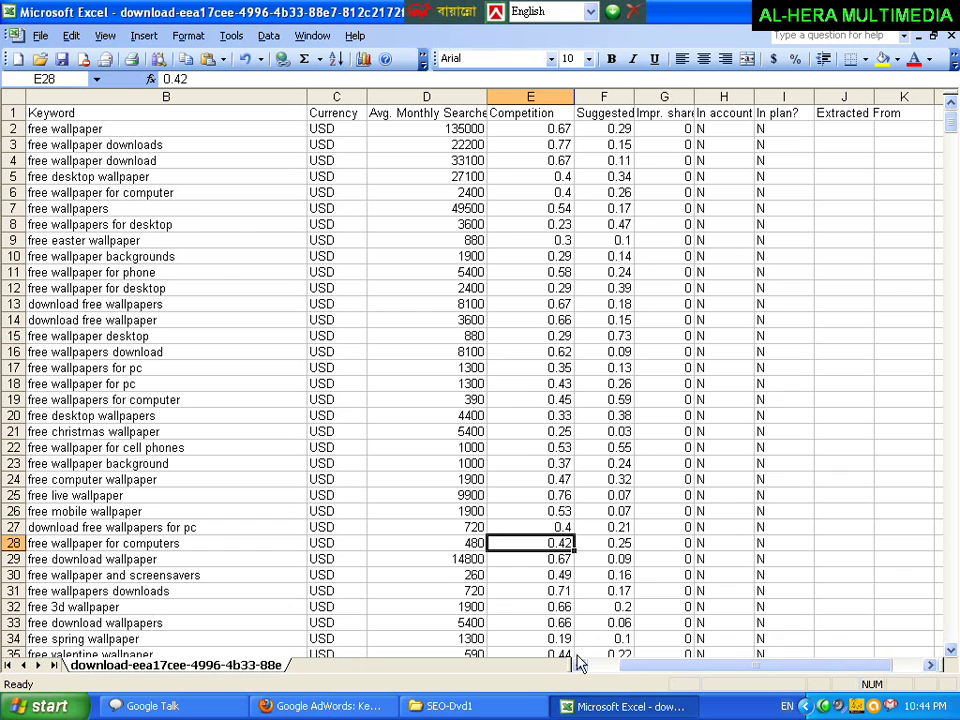
{"action": "left_click", "coordinate": [522, 368]}
{"action": "left_click", "coordinate": [530, 355]}
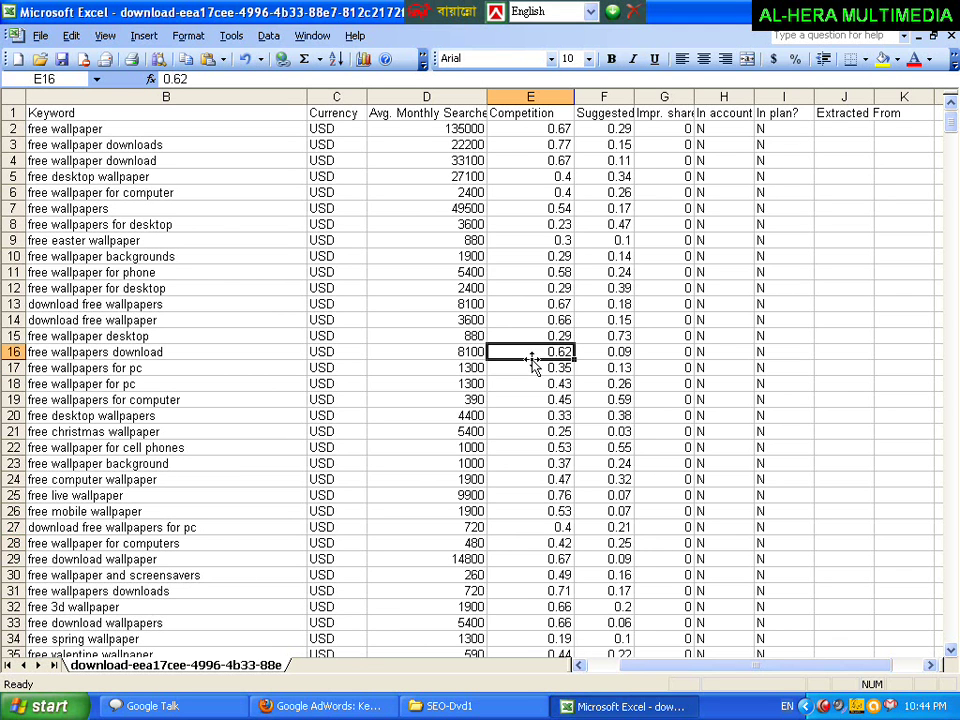
{"action": "left_click", "coordinate": [199, 417]}
{"action": "left_click", "coordinate": [550, 417]}
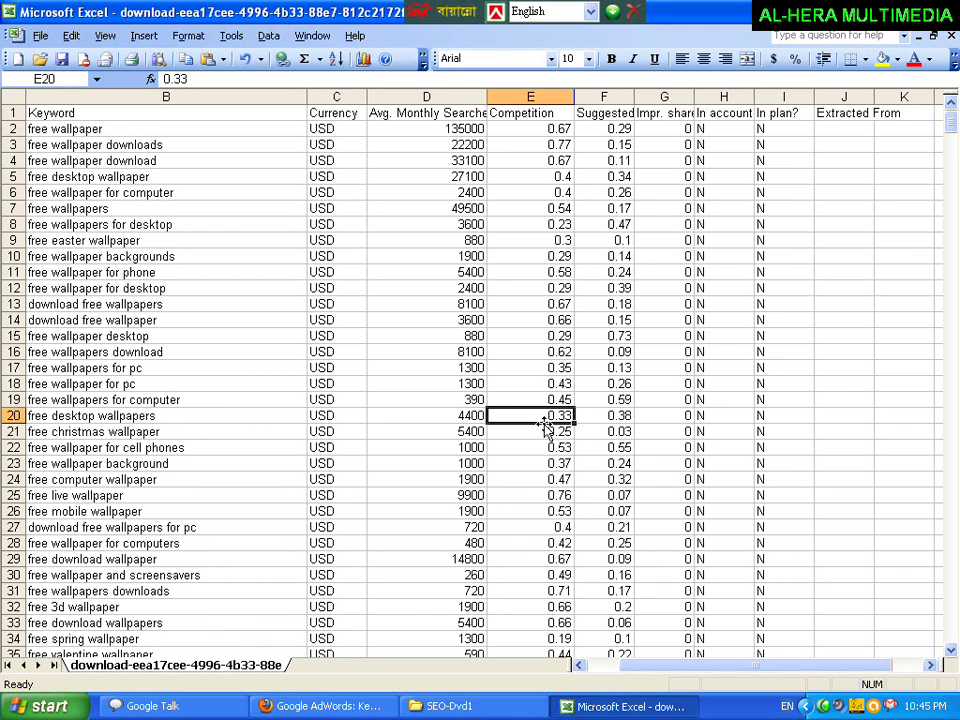
{"action": "left_click", "coordinate": [484, 417]}
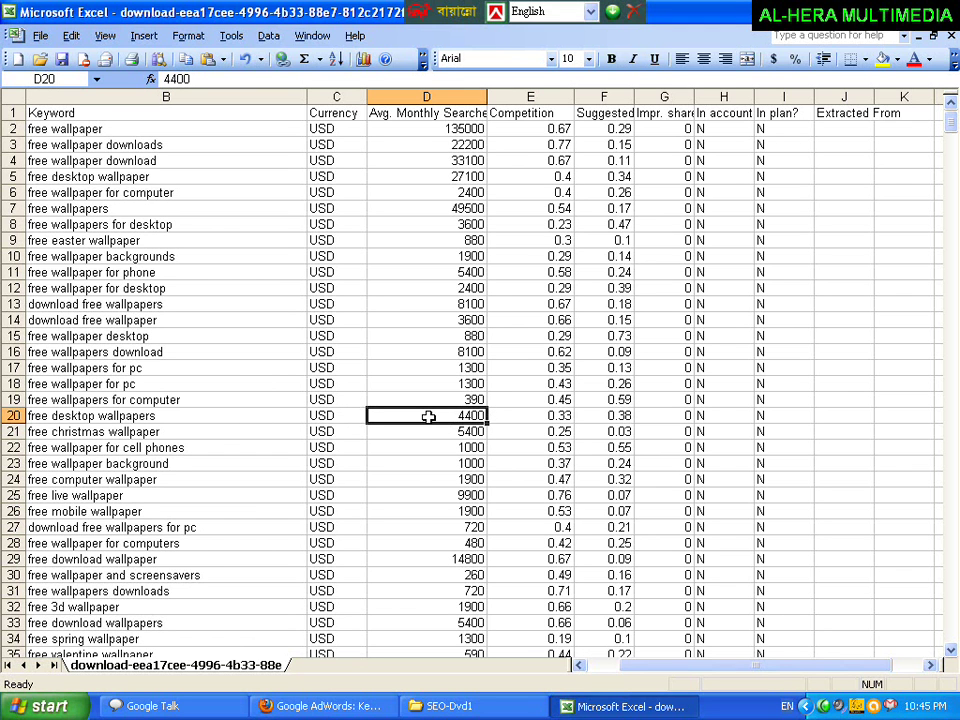
{"action": "left_click", "coordinate": [180, 420]}
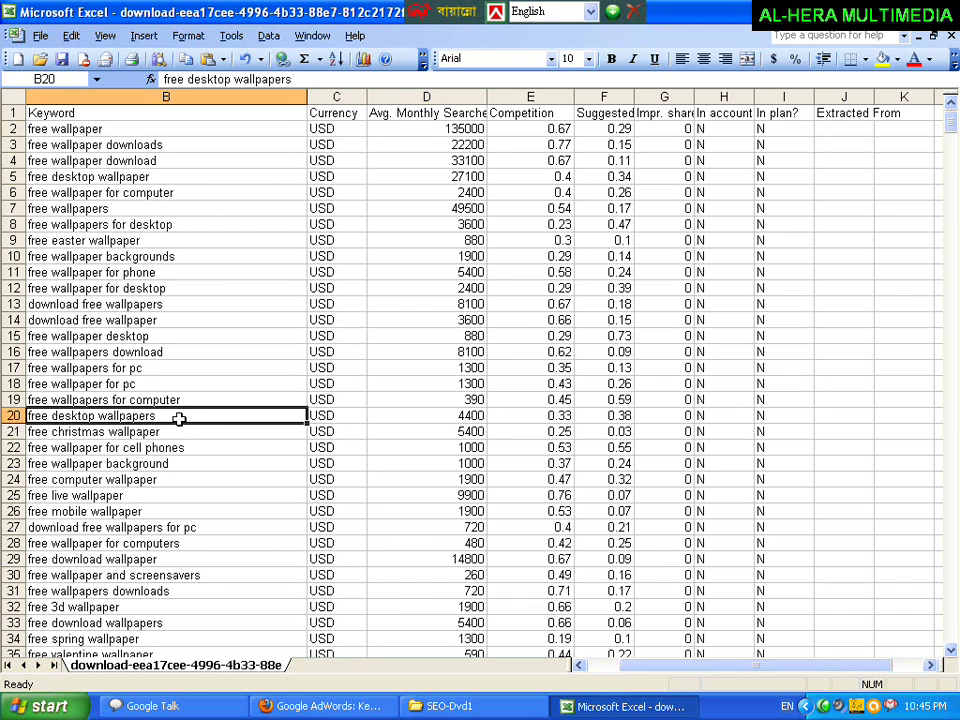
{"action": "left_click", "coordinate": [318, 420]}
{"action": "left_click", "coordinate": [474, 416]}
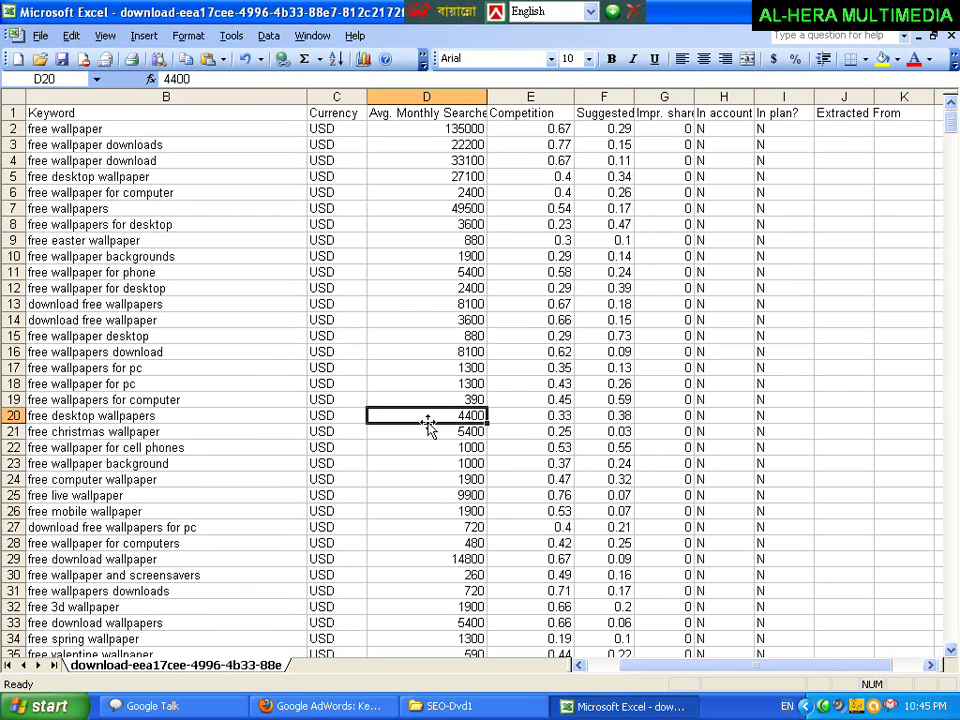
- Compare the average monthly searches of "free wallpaper" and "free wallpaper download" and review the keyword names down to "free wallpapers for desktop"
{"action": "left_click", "coordinate": [427, 336]}
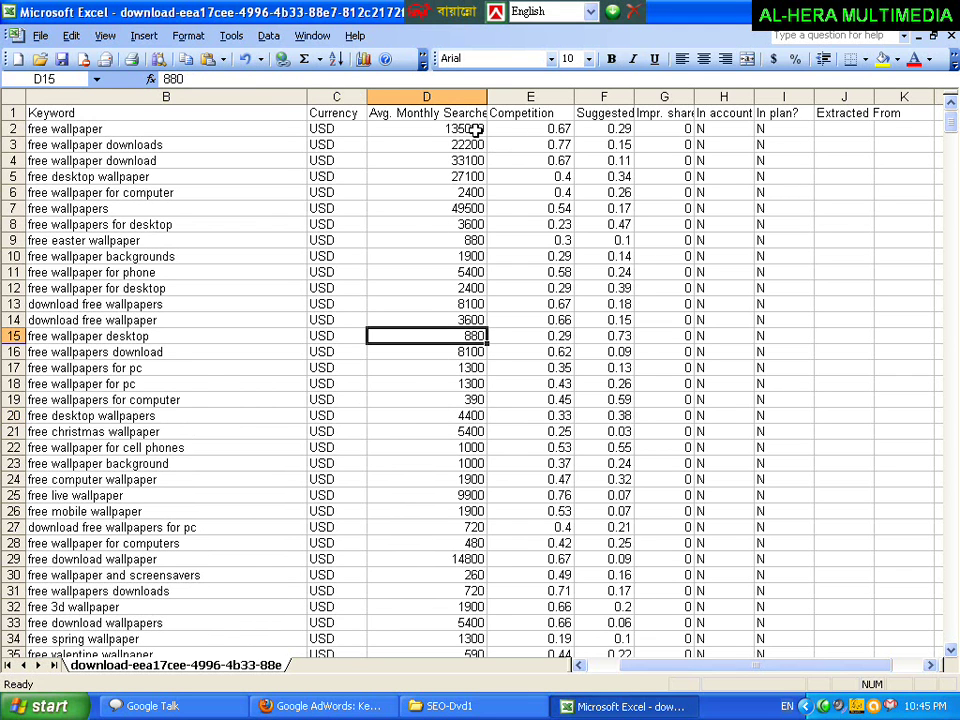
{"action": "left_click", "coordinate": [428, 128]}
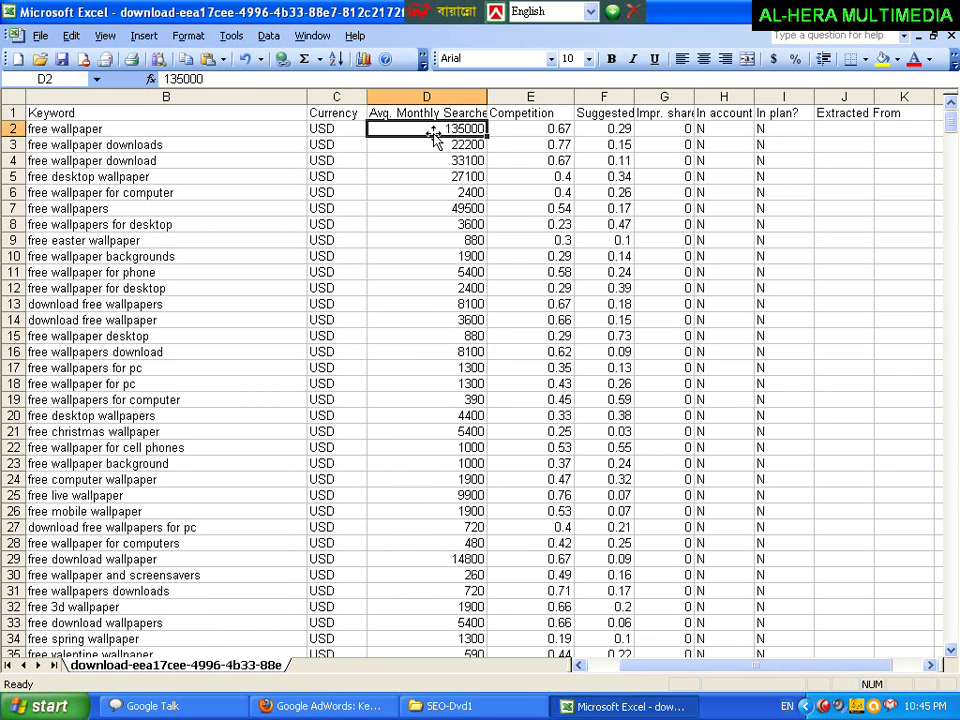
{"action": "left_click", "coordinate": [418, 160]}
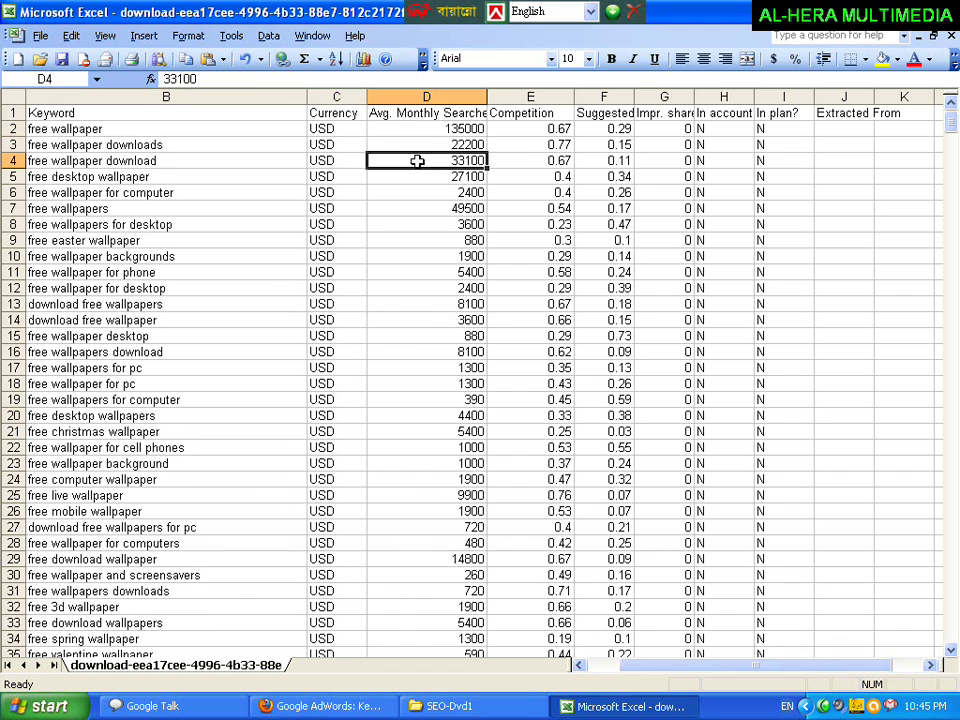
{"action": "left_click", "coordinate": [154, 129]}
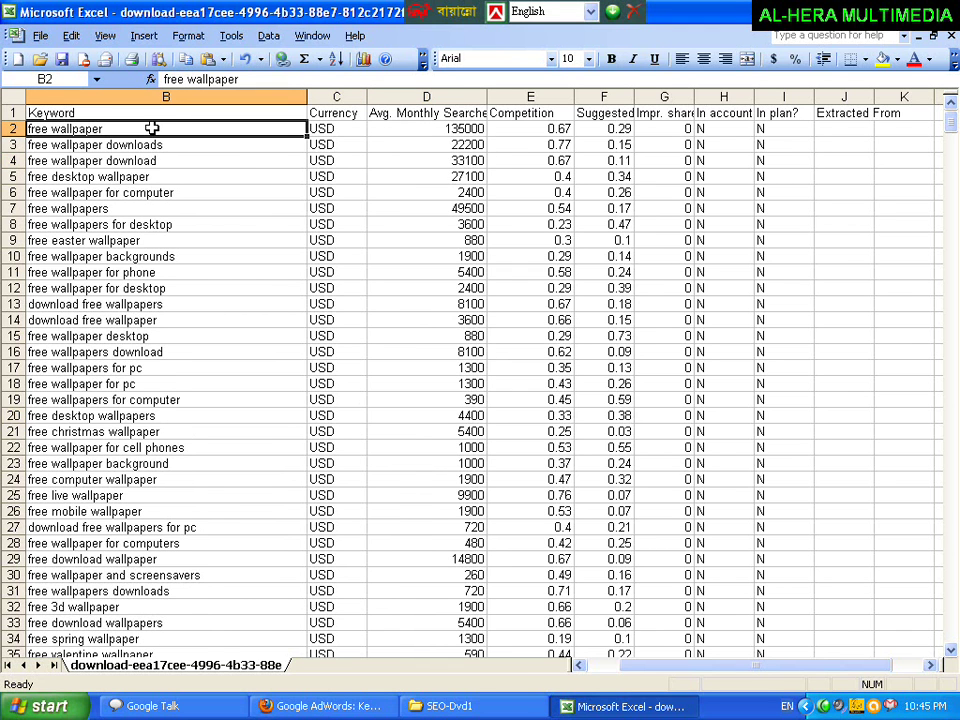
{"action": "left_click", "coordinate": [214, 160]}
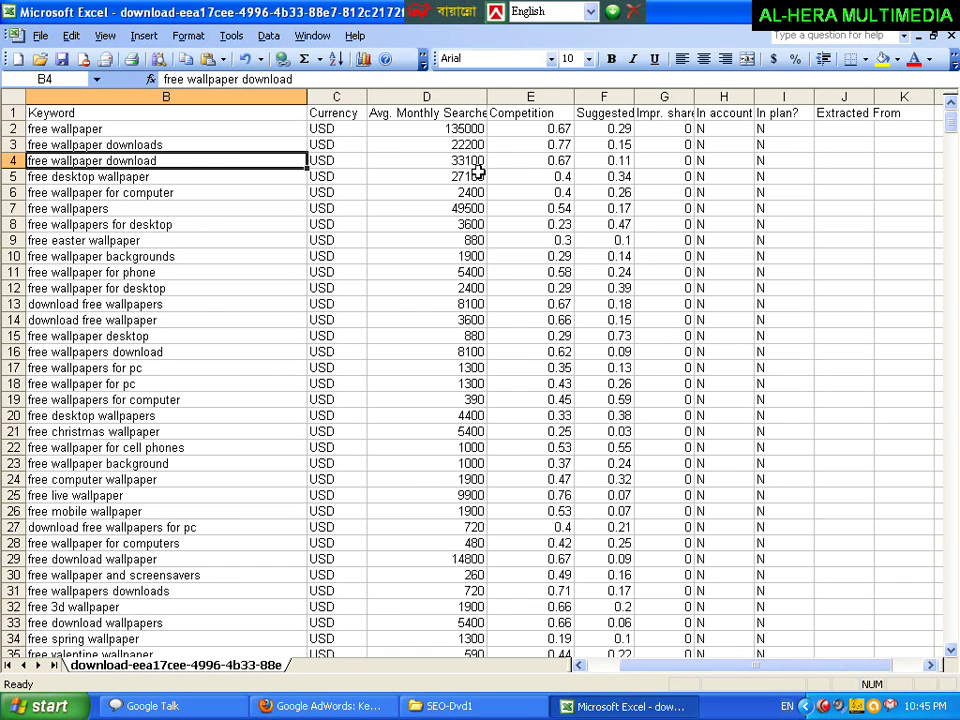
{"action": "left_click", "coordinate": [167, 129]}
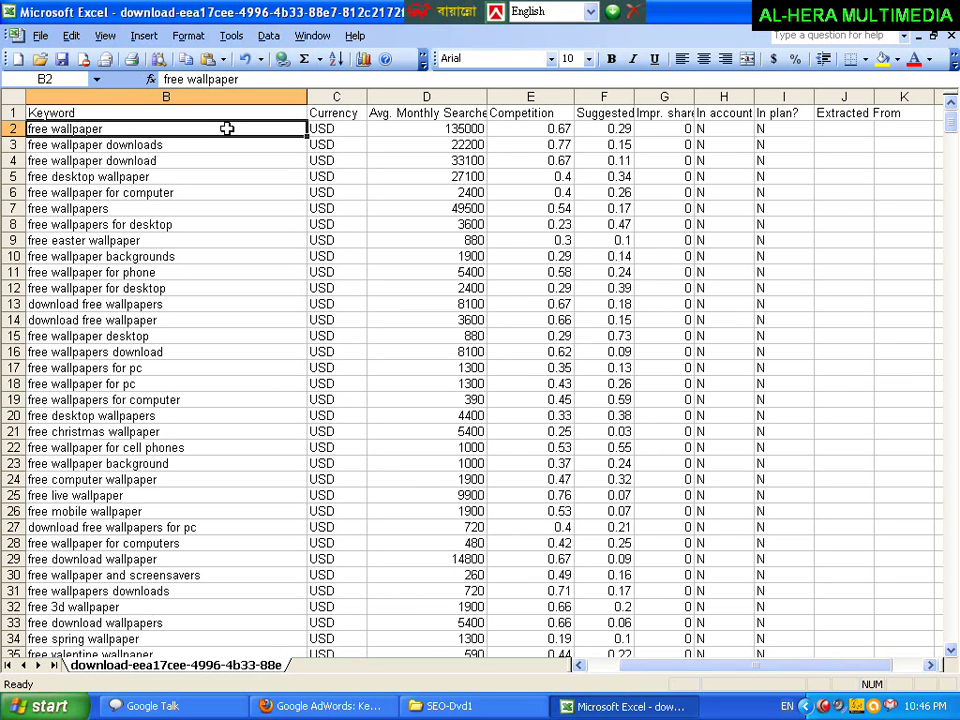
{"action": "left_click", "coordinate": [250, 223]}
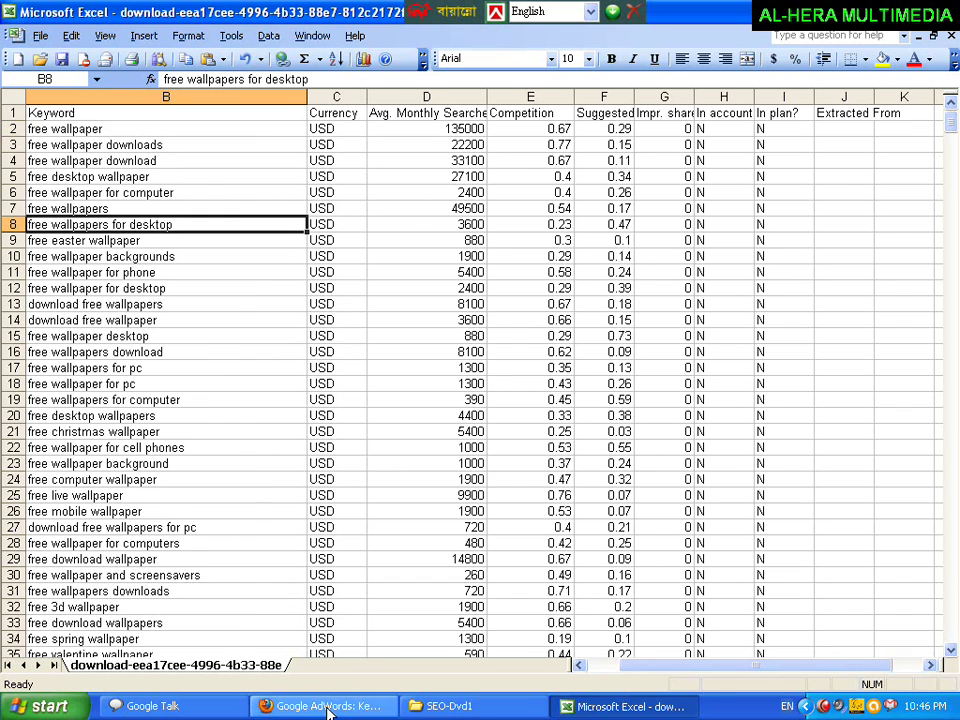
- Switch to Google AdWords Keyword Planner in Firefox and examine the month-by-month search chart of "free wallpaper downloads" for Mar 2013 to Feb 2014
{"action": "left_click", "coordinate": [330, 707]}
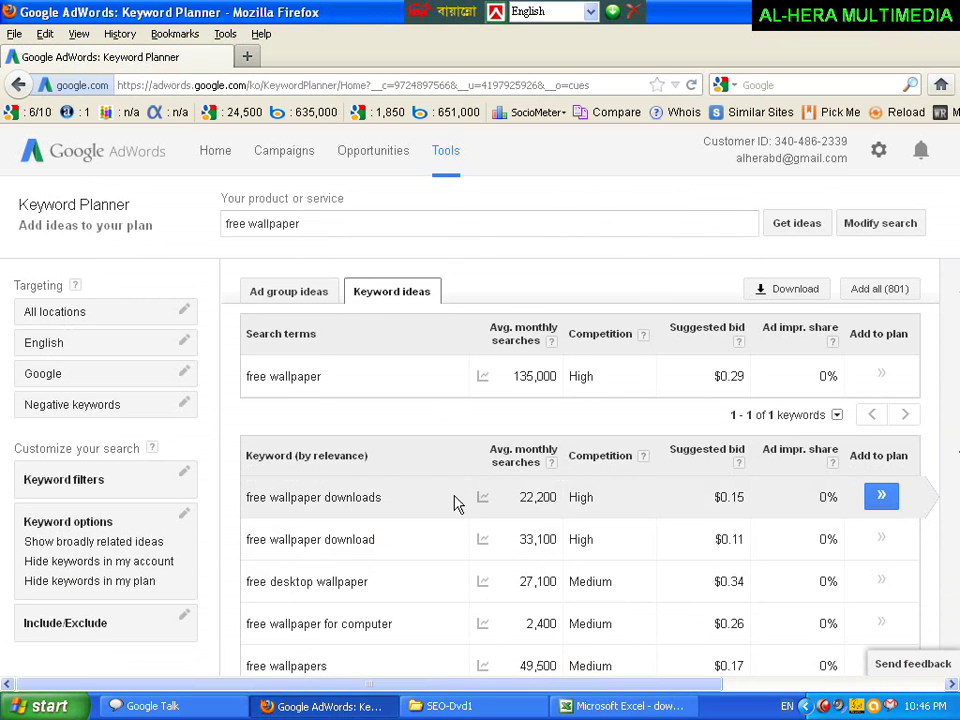
{"action": "mouse_move", "coordinate": [548, 513]}
{"action": "mouse_move", "coordinate": [482, 505]}
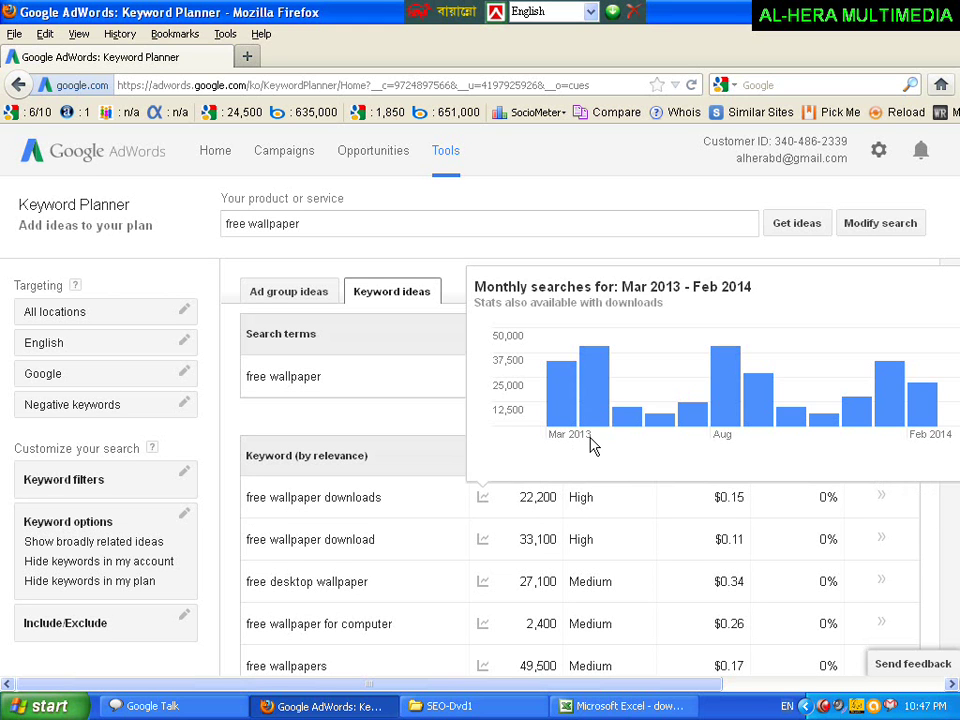
{"action": "mouse_move", "coordinate": [585, 383]}
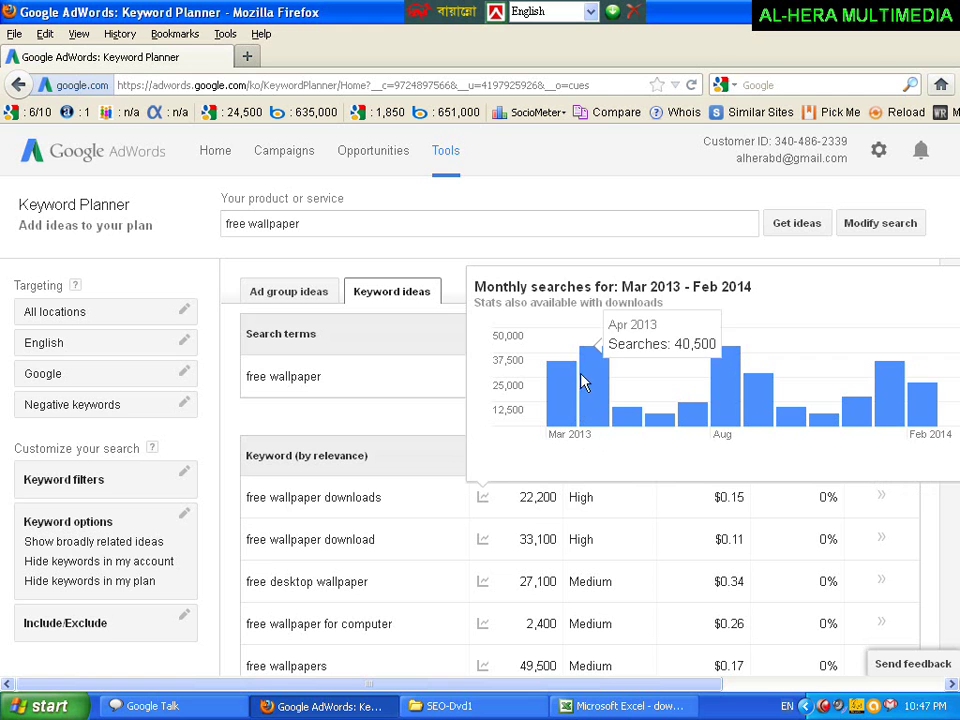
{"action": "mouse_move", "coordinate": [621, 396]}
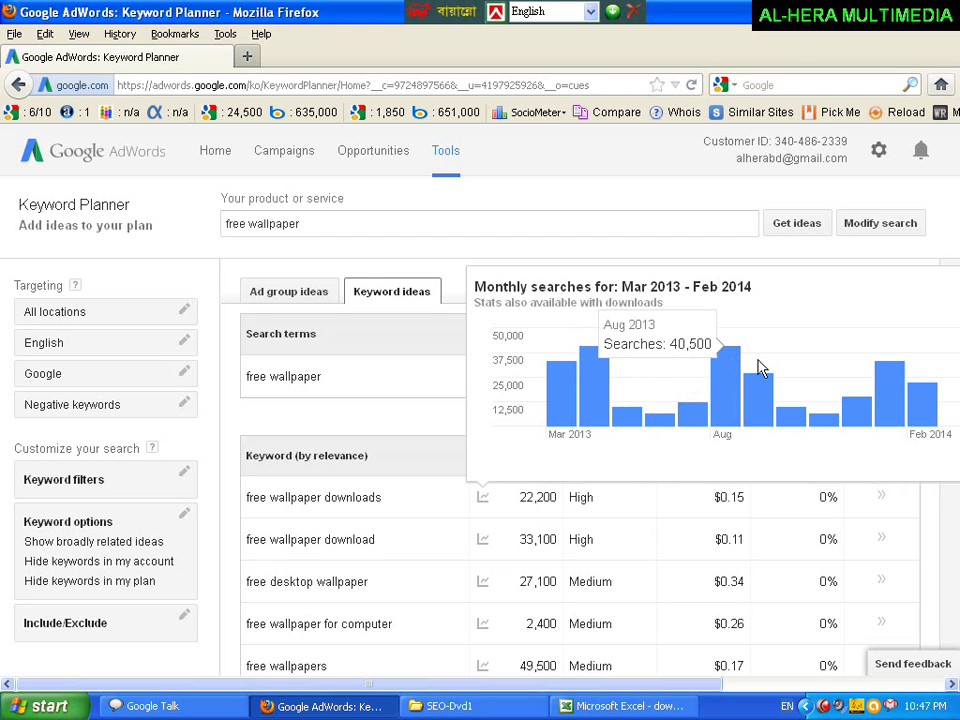
{"action": "mouse_move", "coordinate": [750, 422]}
{"action": "mouse_move", "coordinate": [897, 400]}
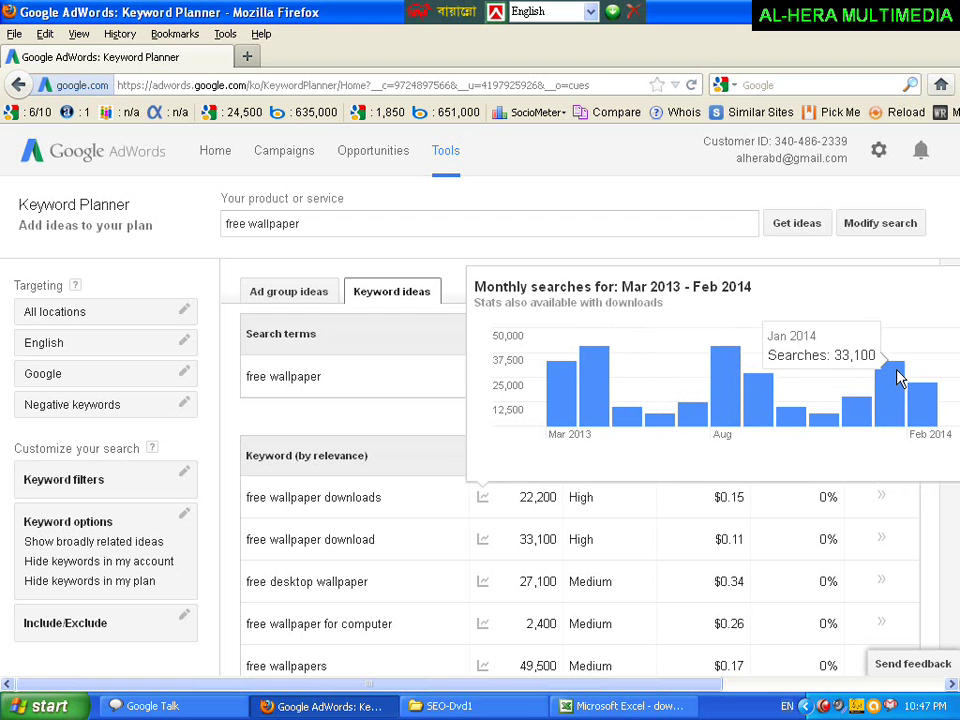